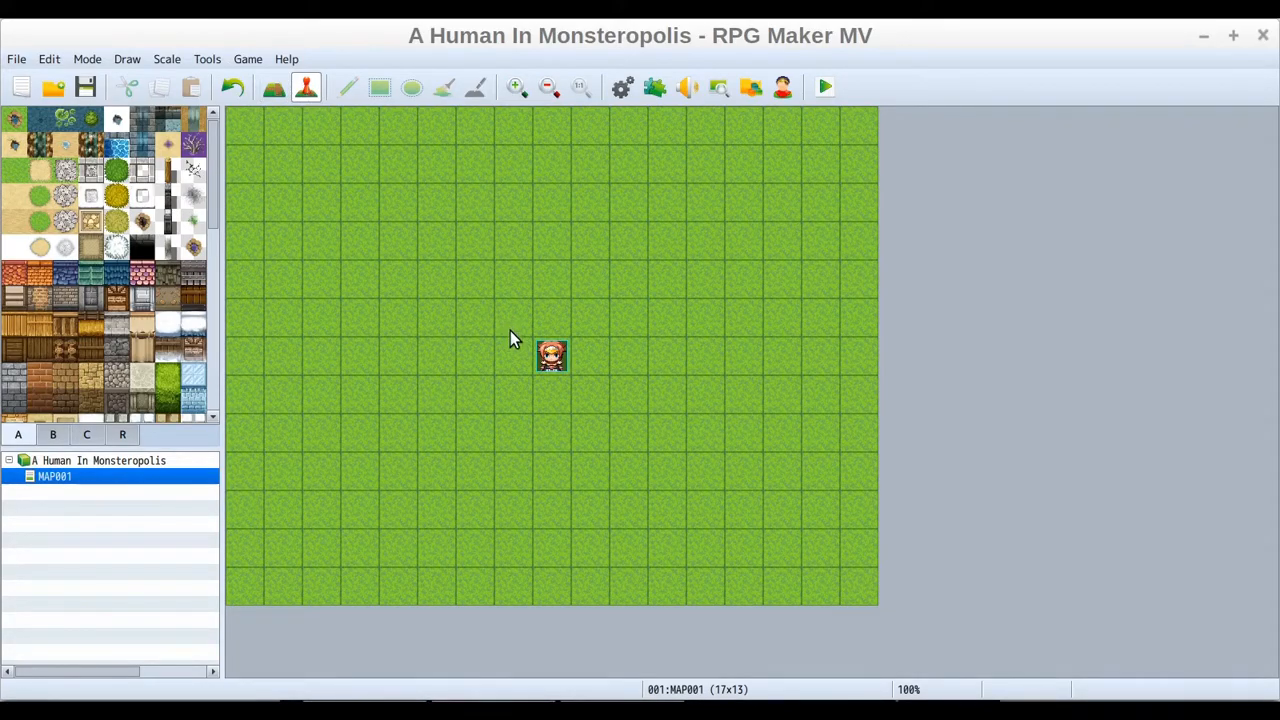
left_click(14, 170)
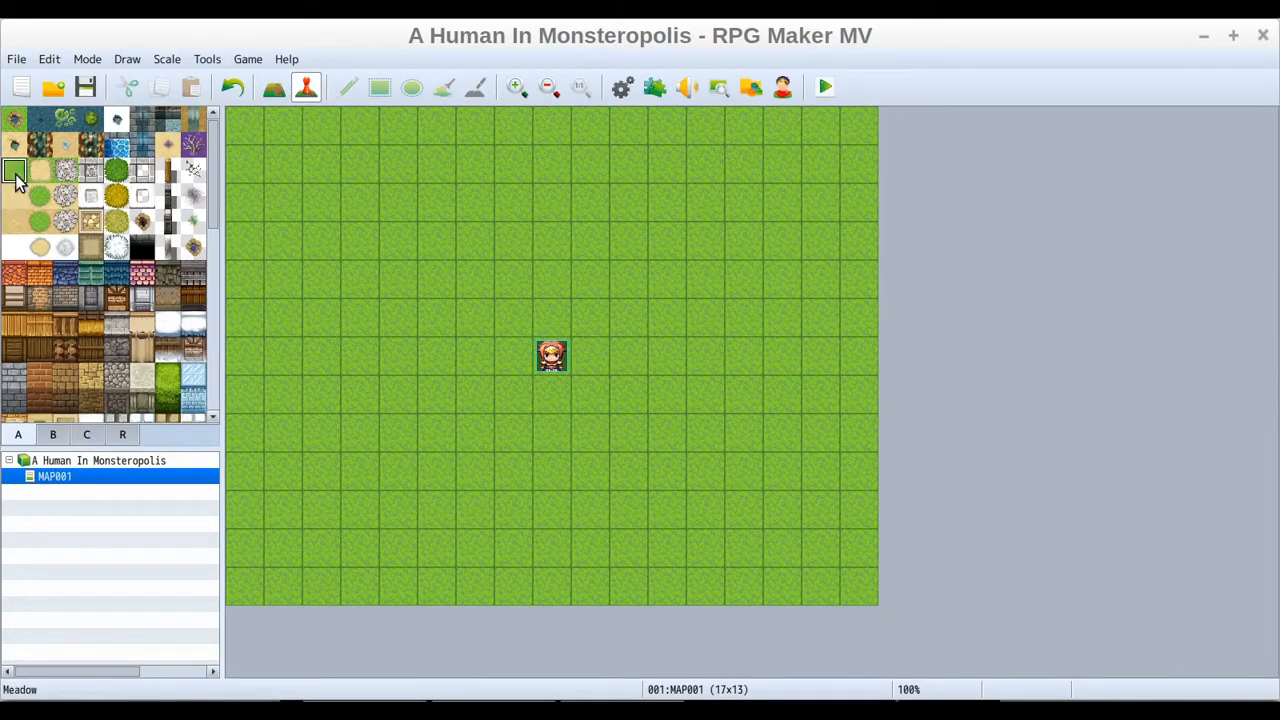
left_click(381, 252)
left_click(360, 203)
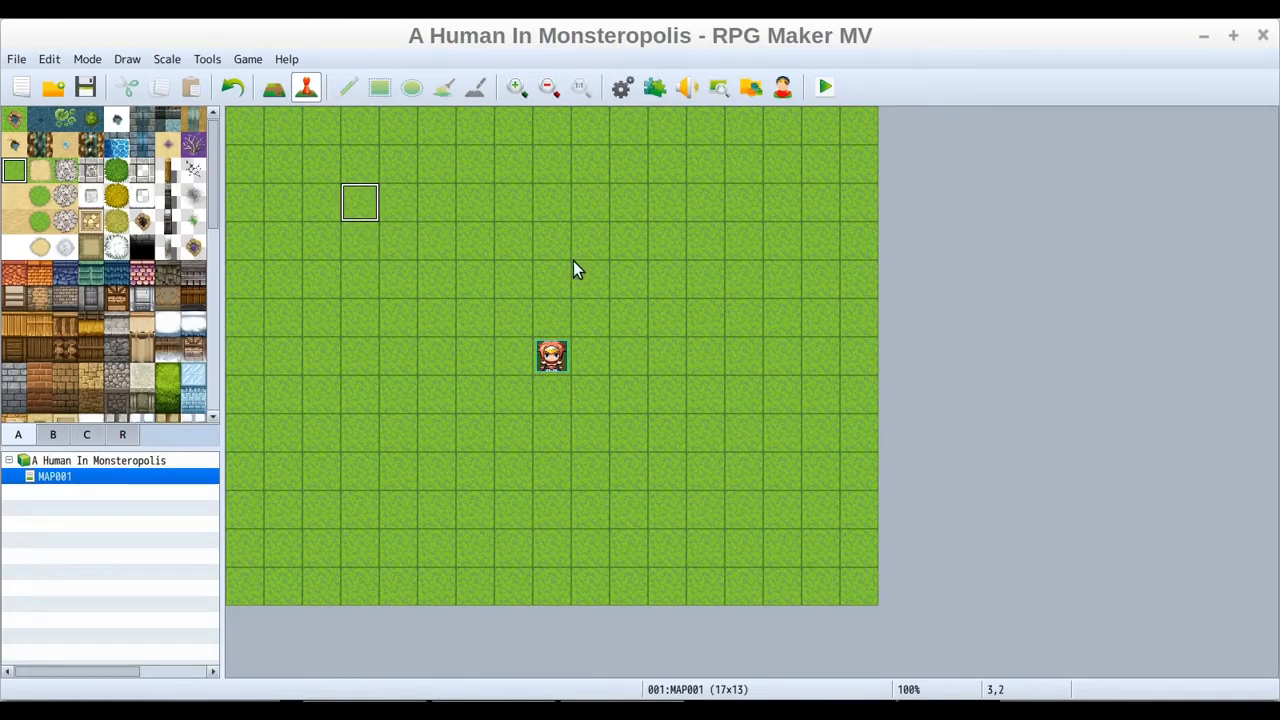
left_click(375, 257)
left_click(350, 314)
key("Up")
key("Up")
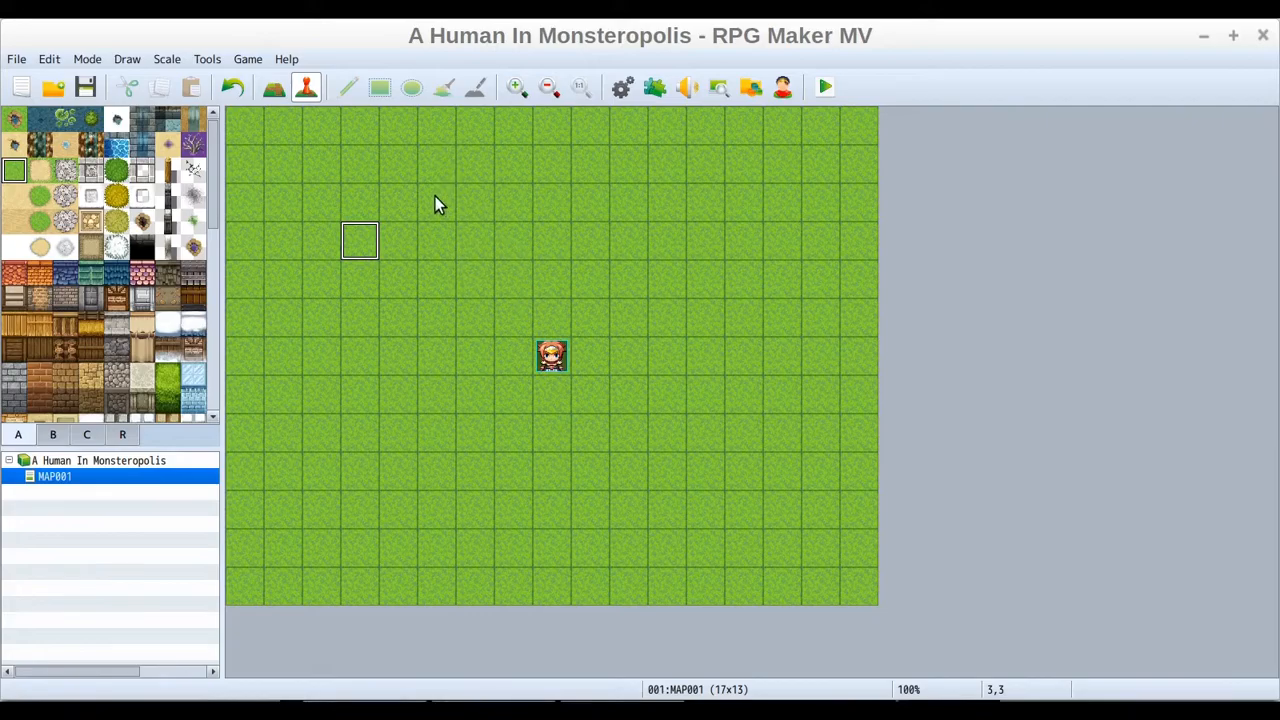
key("Right")
key("Right")
key("Right")
key("Right")
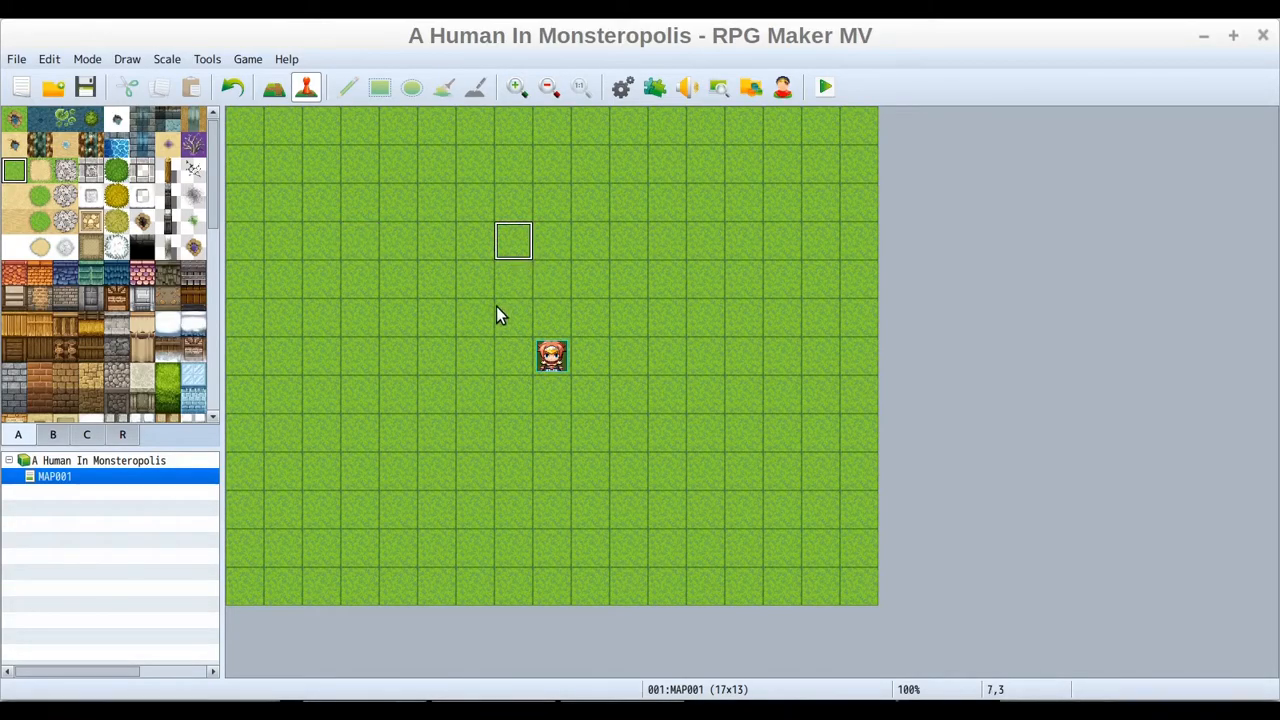
left_click(477, 289)
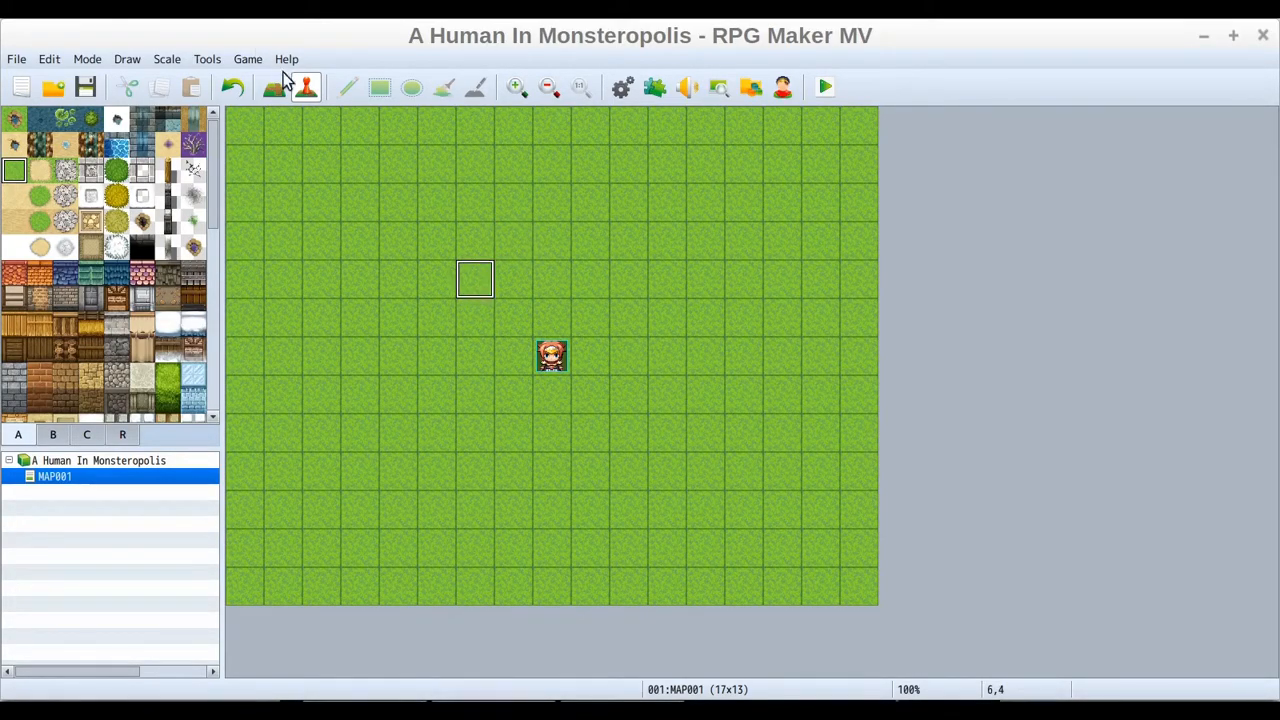
left_click(546, 376)
left_click(557, 357)
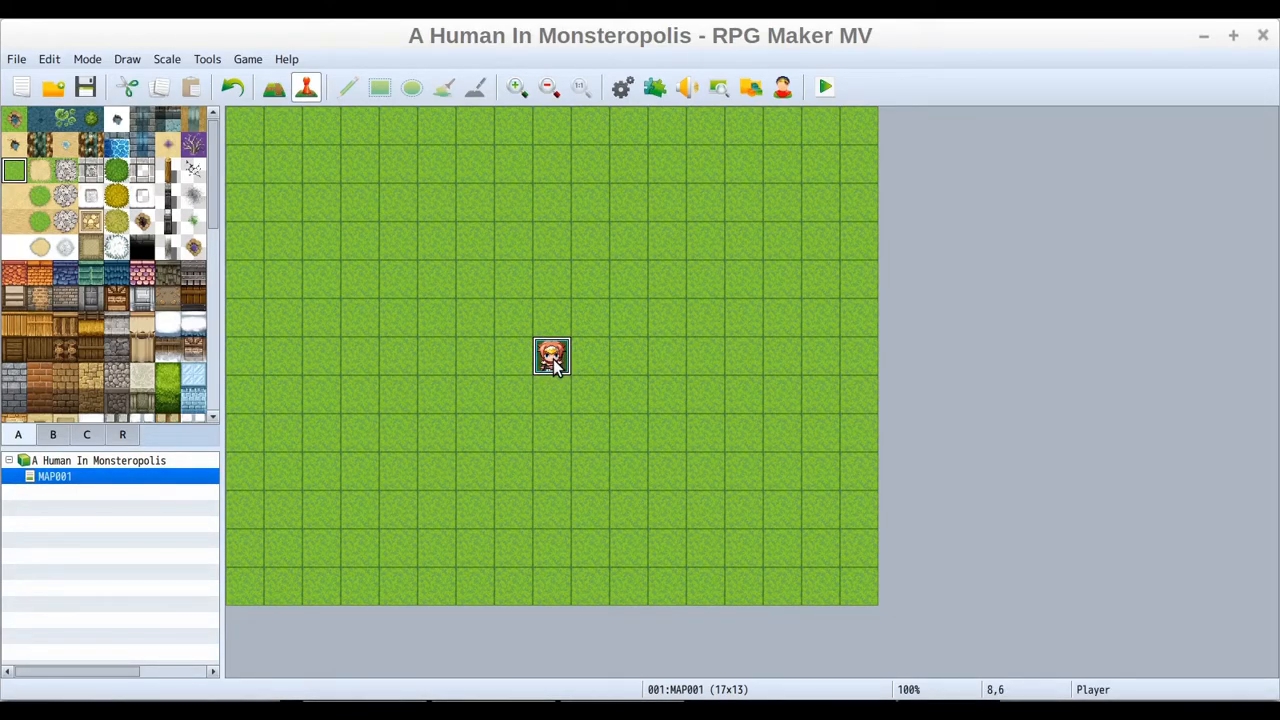
right_click(555, 362)
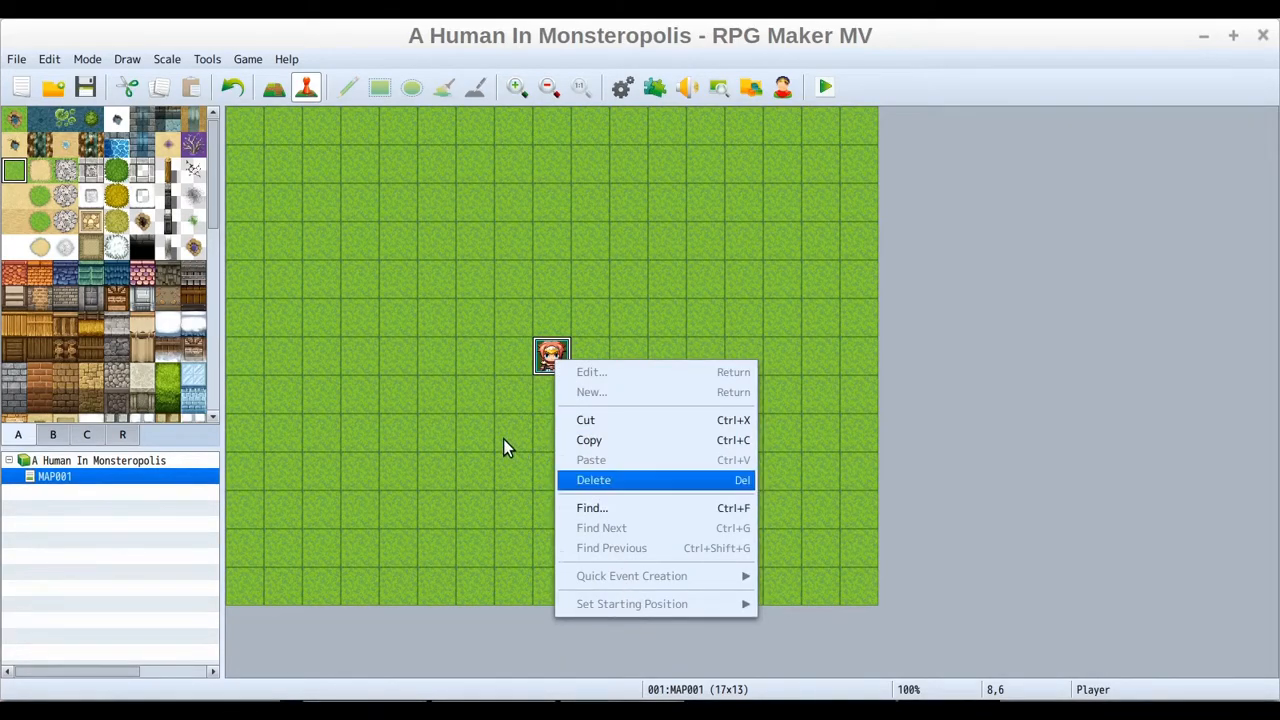
left_click(467, 416)
left_click(484, 312)
right_click(484, 312)
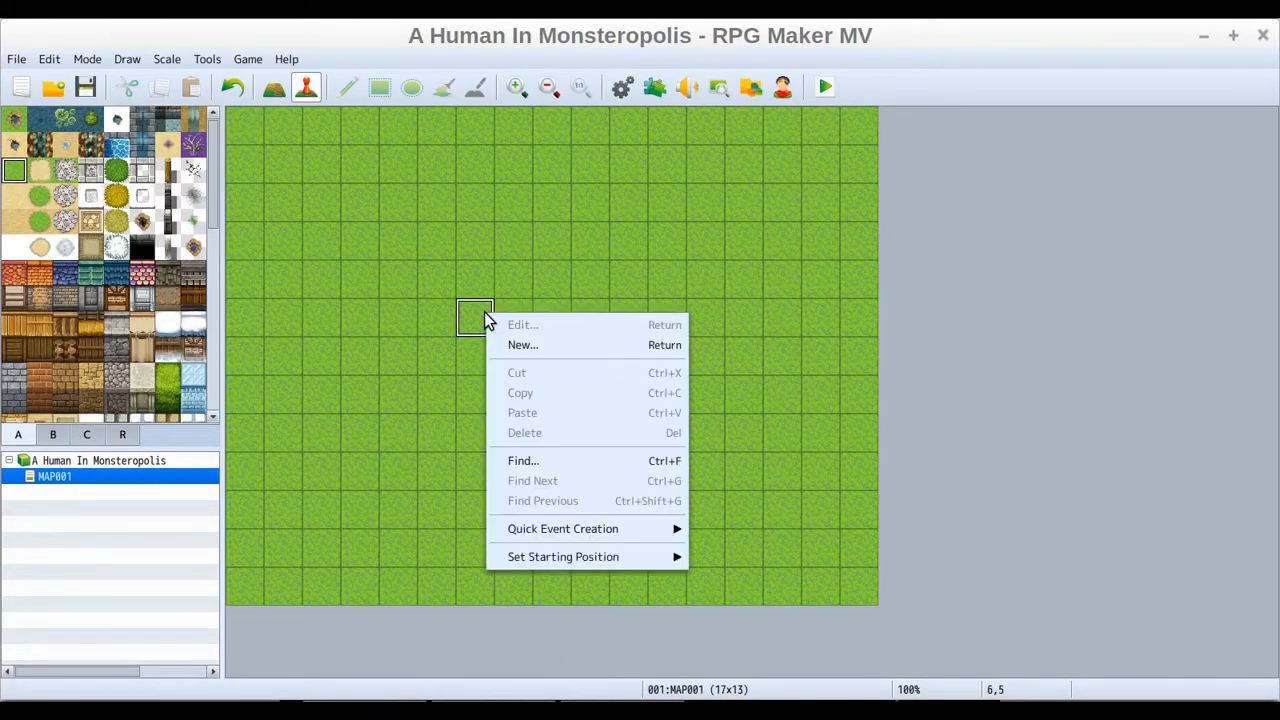
left_click(468, 294)
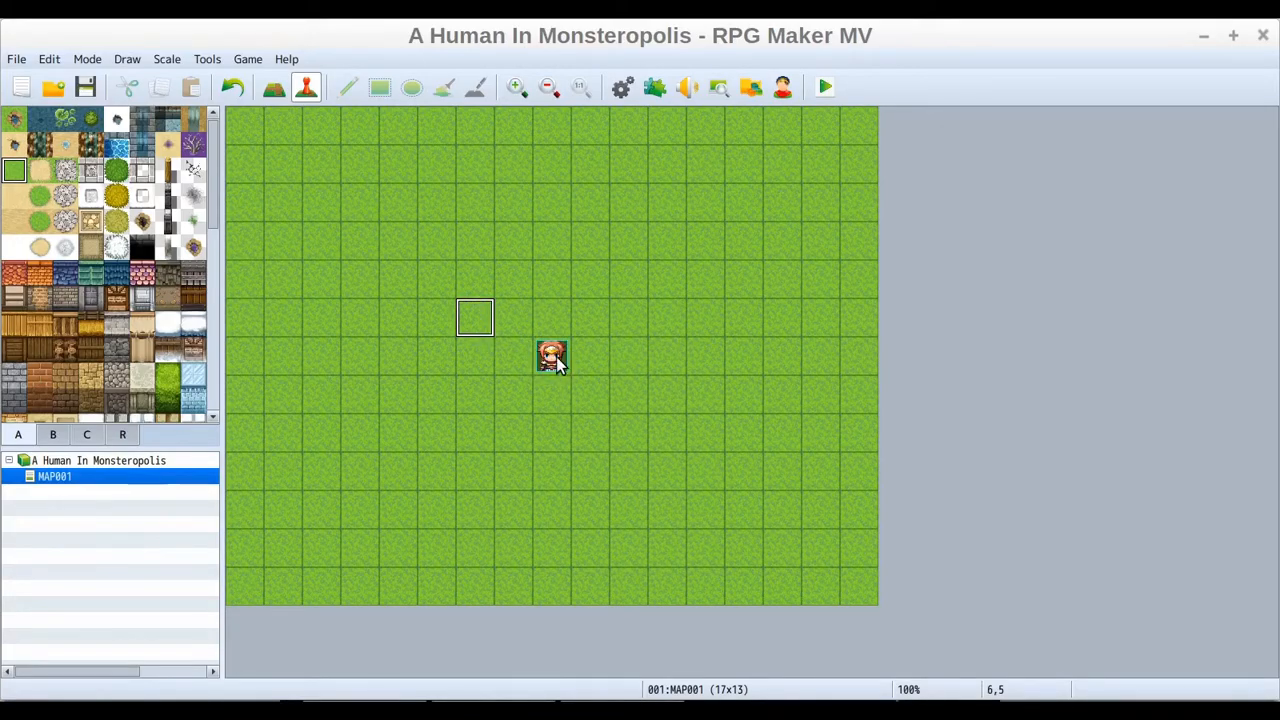
Set the player's starting position to map tile 5,4
right_click(437, 280)
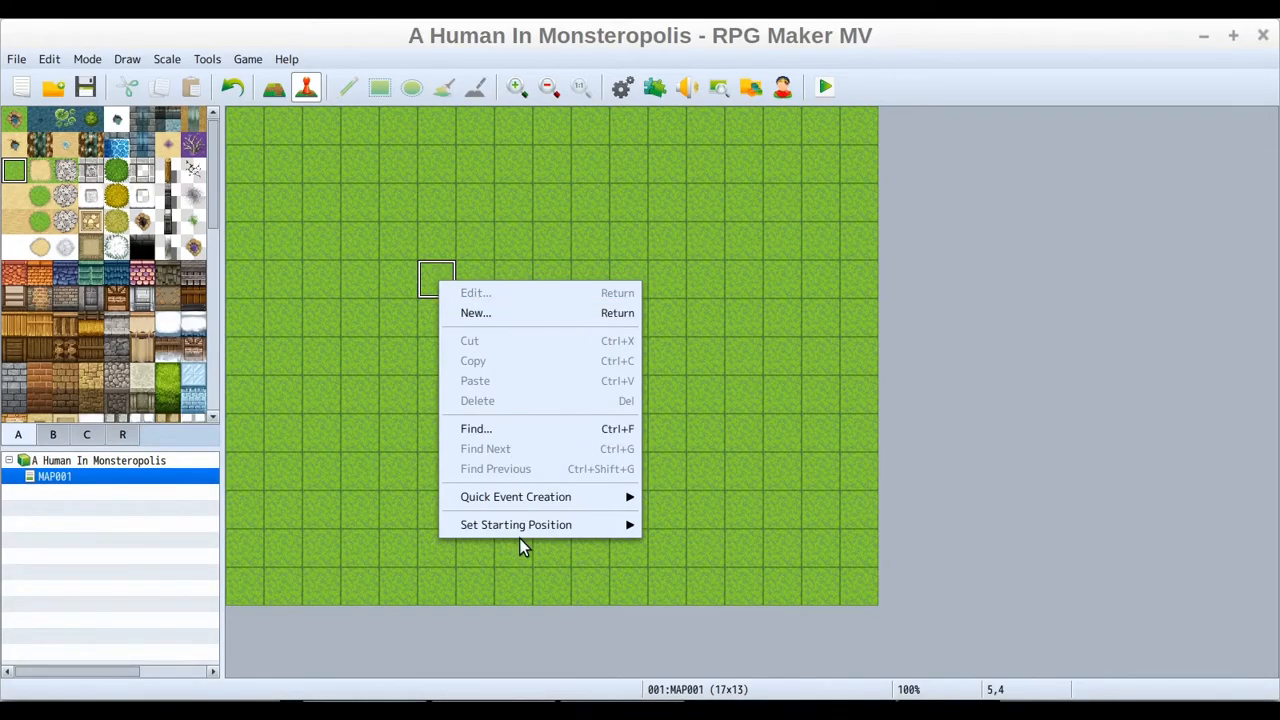
mouse_move(521, 532)
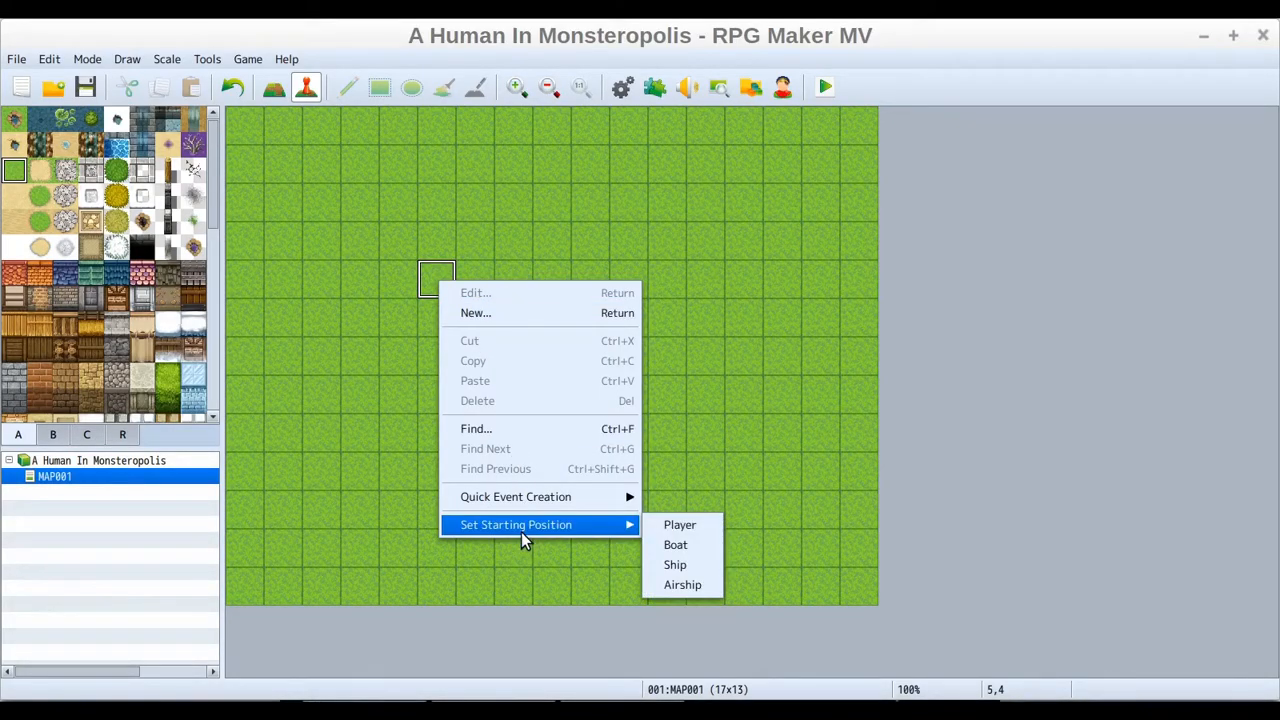
left_click(710, 533)
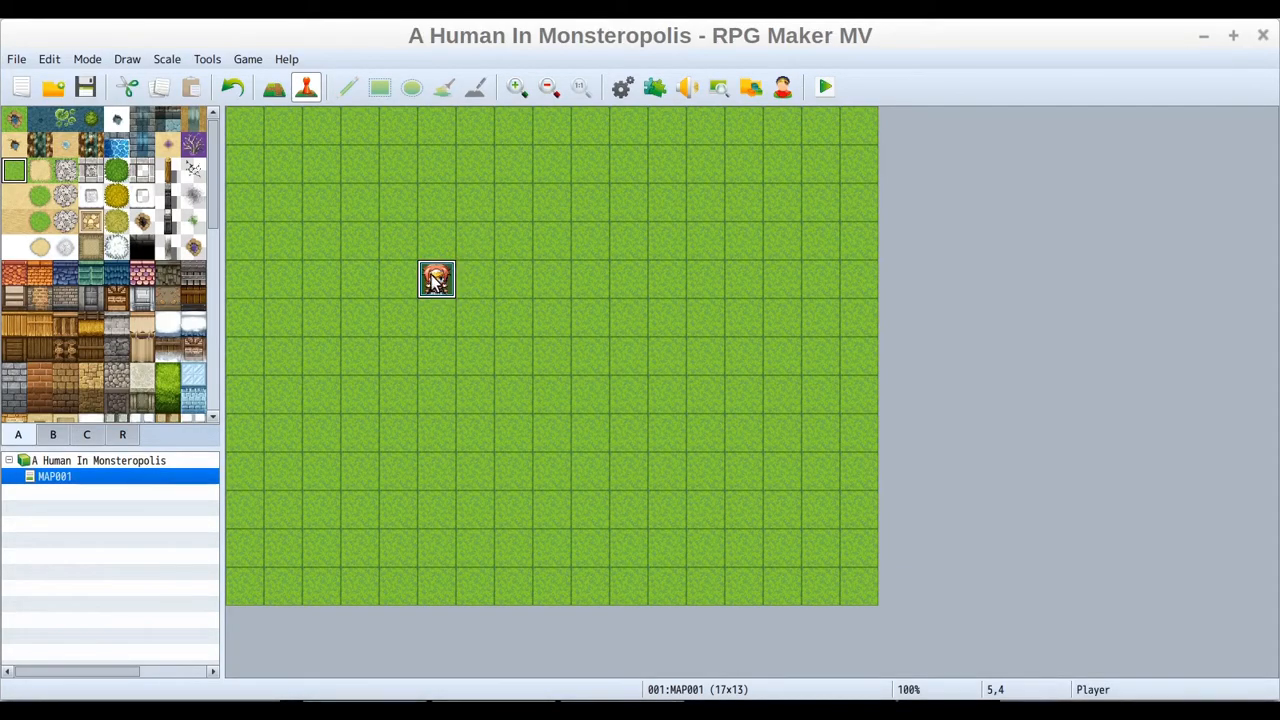
Set the player's starting position to map tile 2,6
left_click(391, 242)
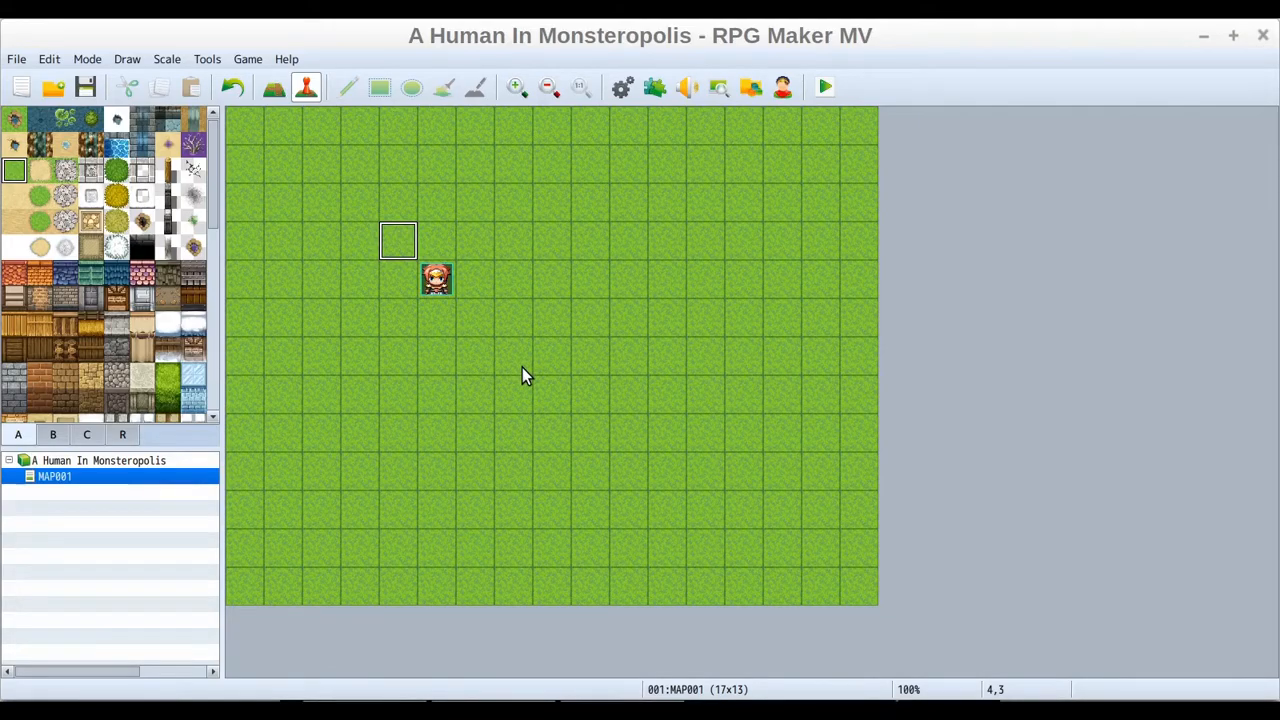
left_click(326, 359)
right_click(337, 360)
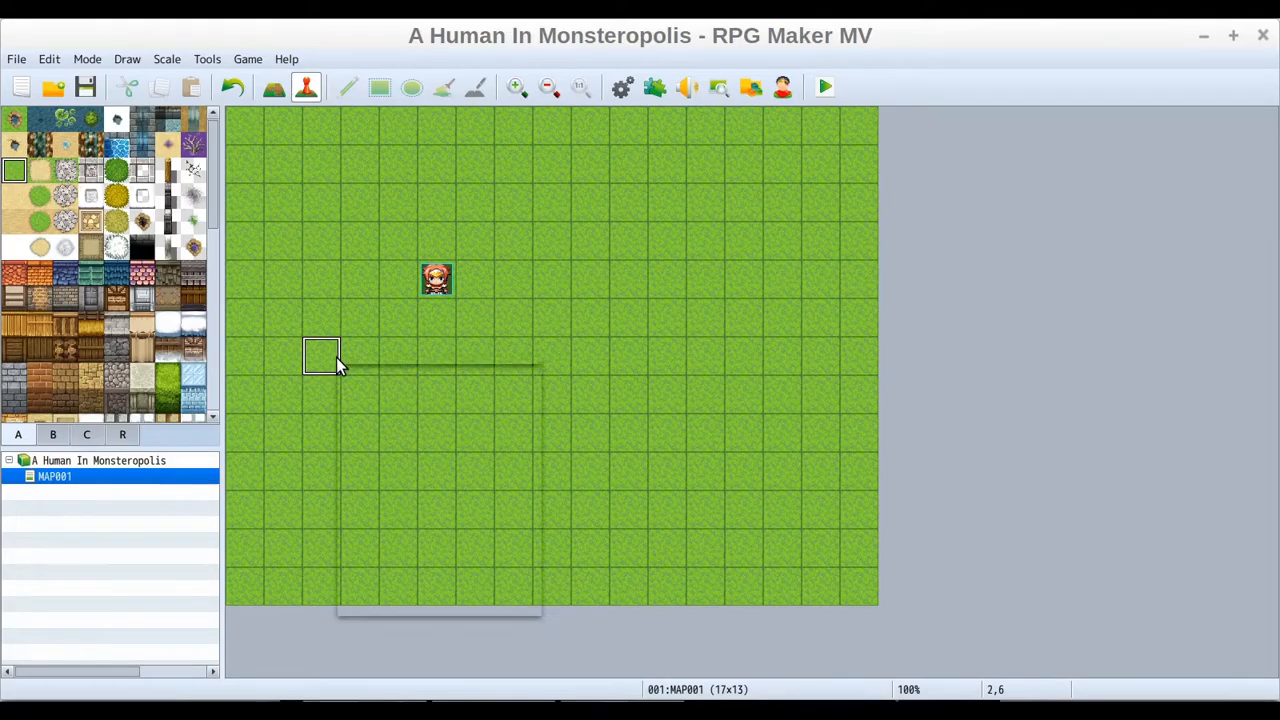
mouse_move(451, 609)
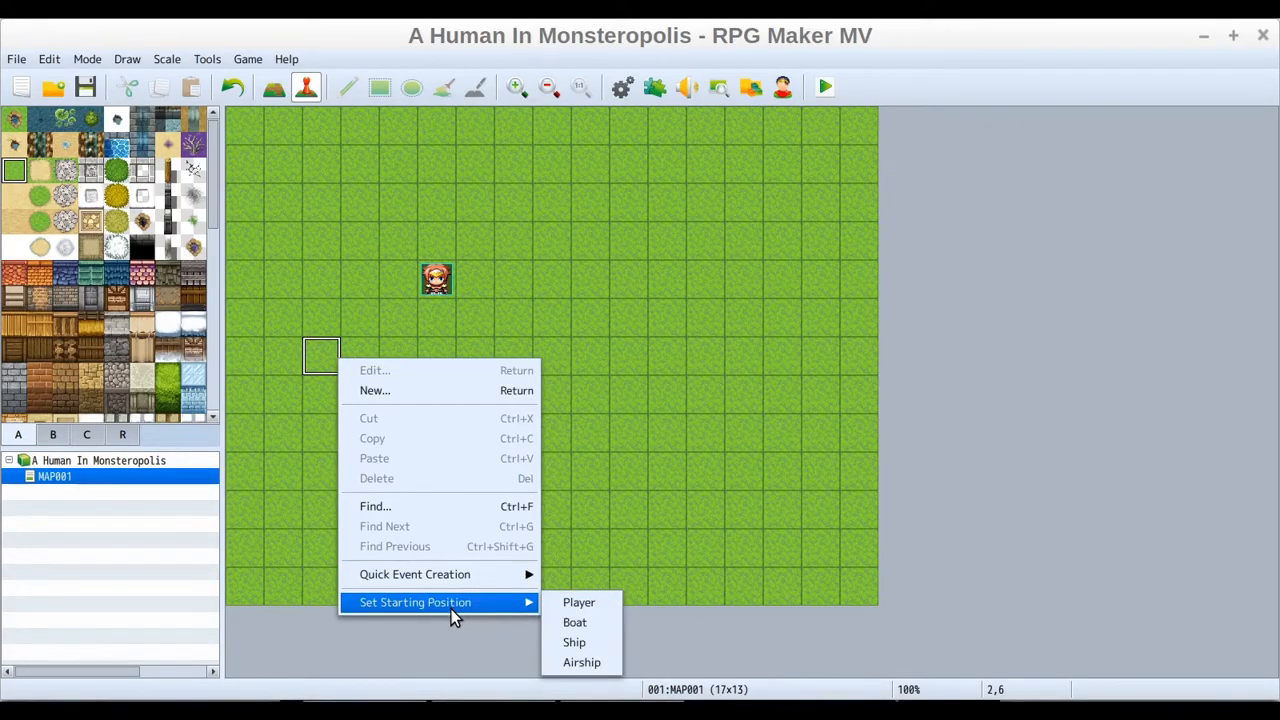
left_click(589, 603)
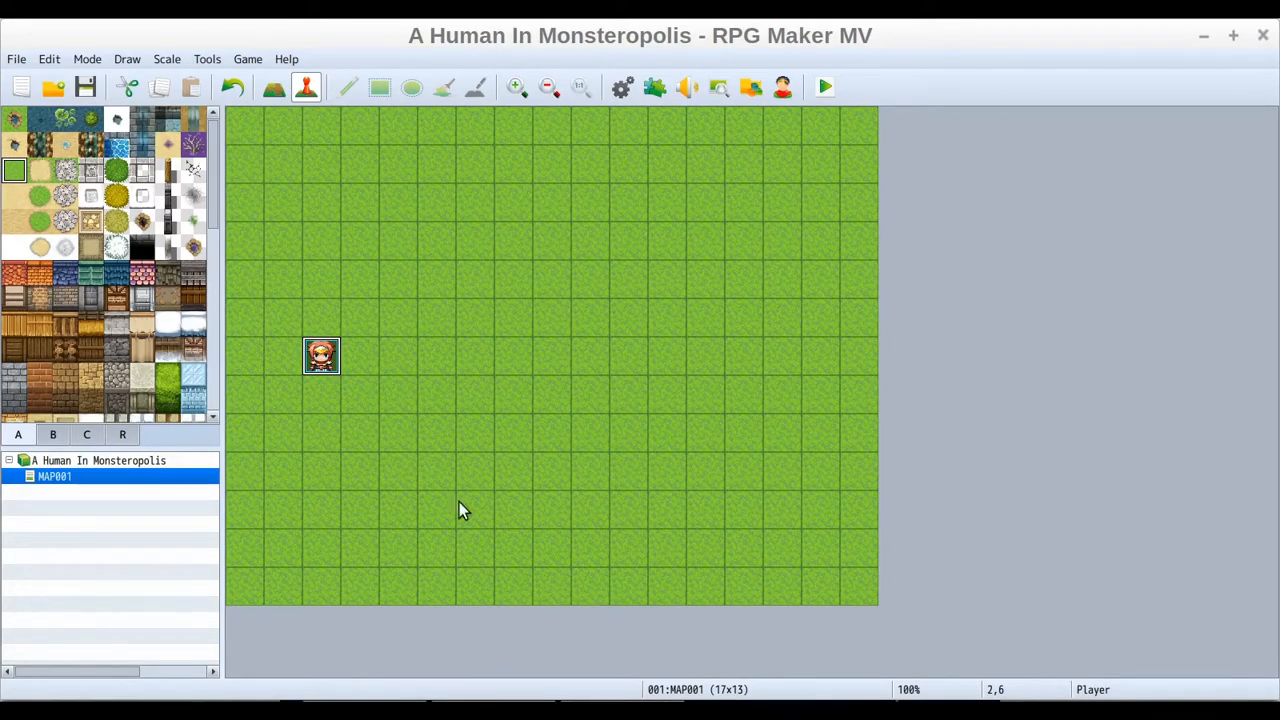
Switch to map drawing mode and browse the terrain tiles down to the separate meadow cliff pieces
left_click(273, 91)
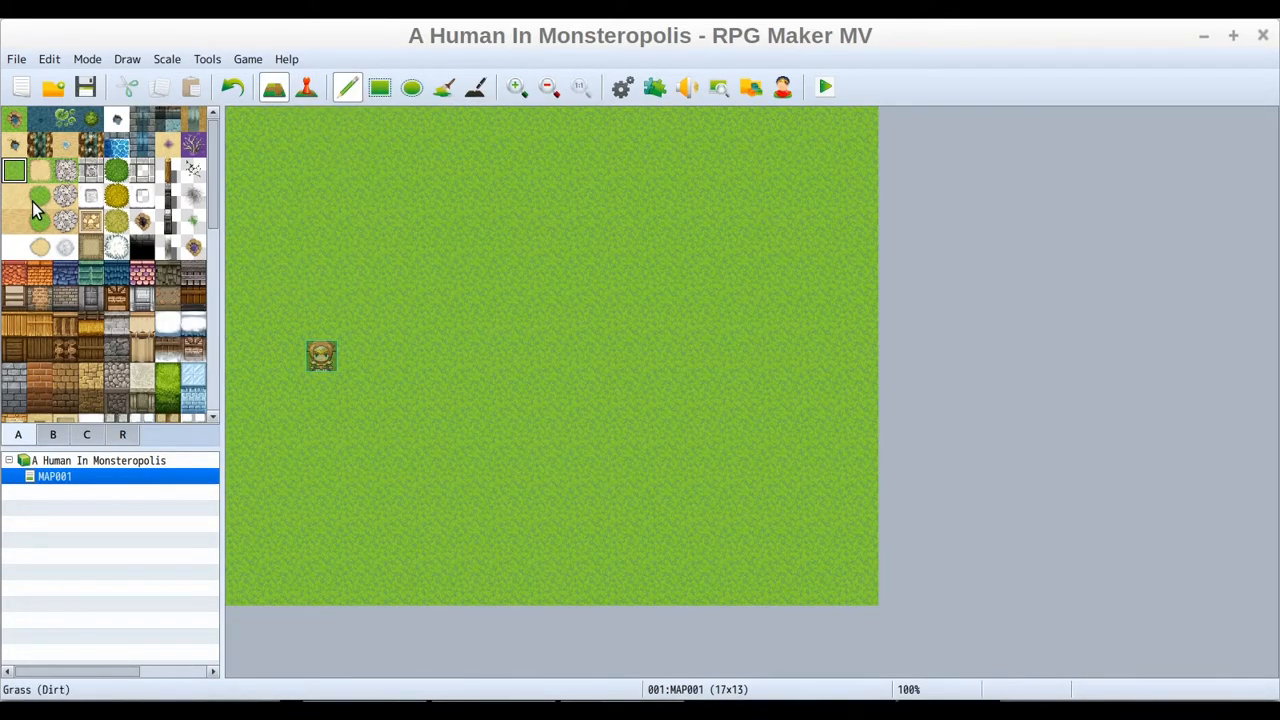
scroll(83, 314, "down", 3)
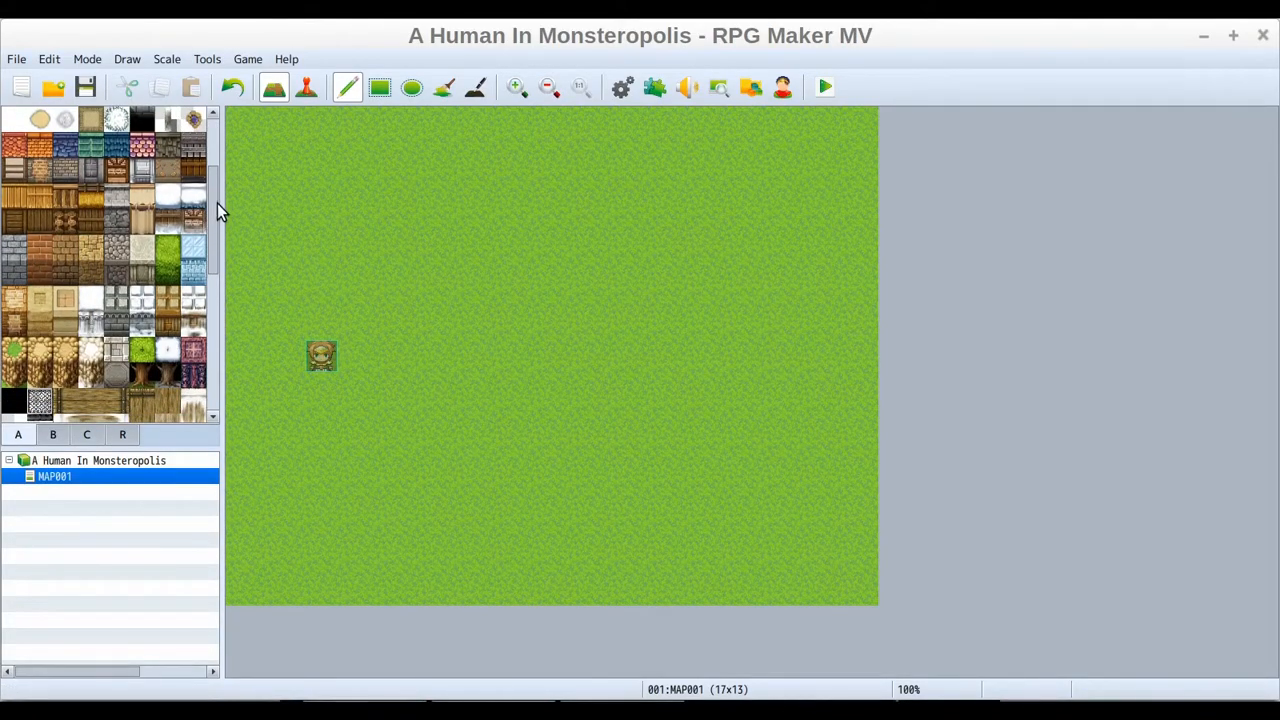
scroll(216, 216, "down", 3)
left_click_drag(224, 244, 228, 207)
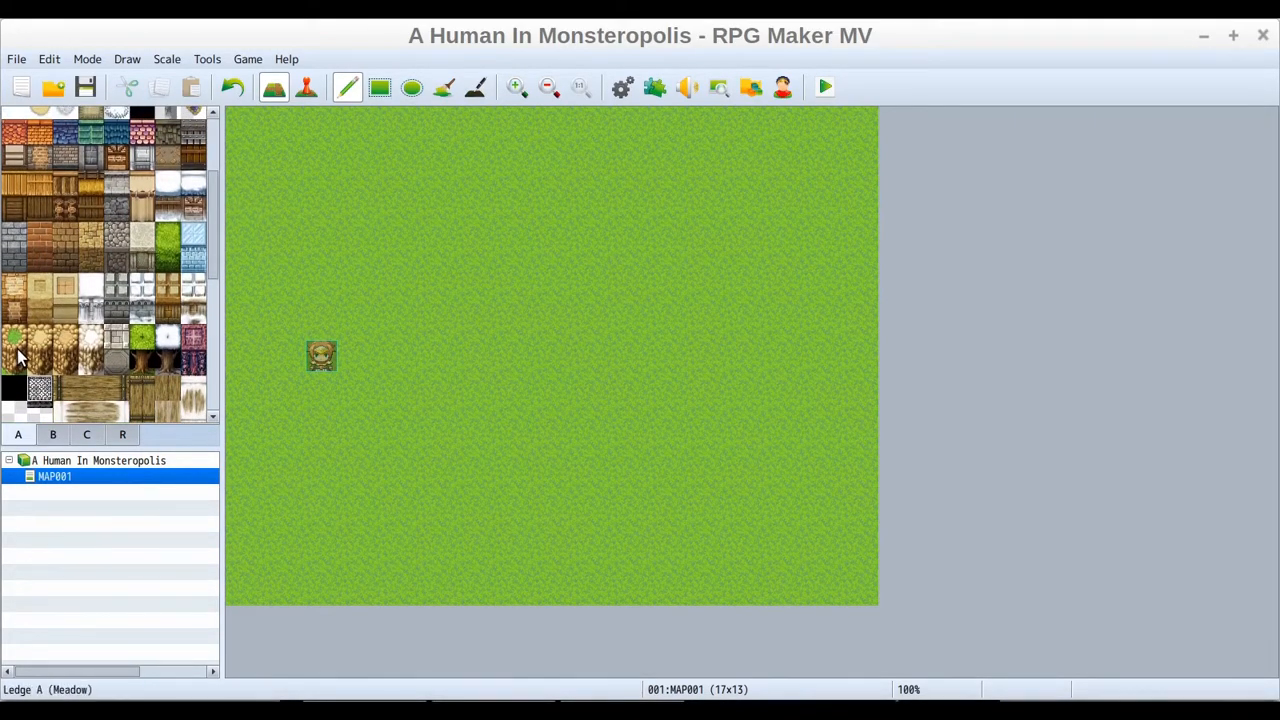
mouse_move(215, 198)
left_mouse_down()
mouse_move(215, 308)
mouse_move(220, 207)
left_mouse_up()
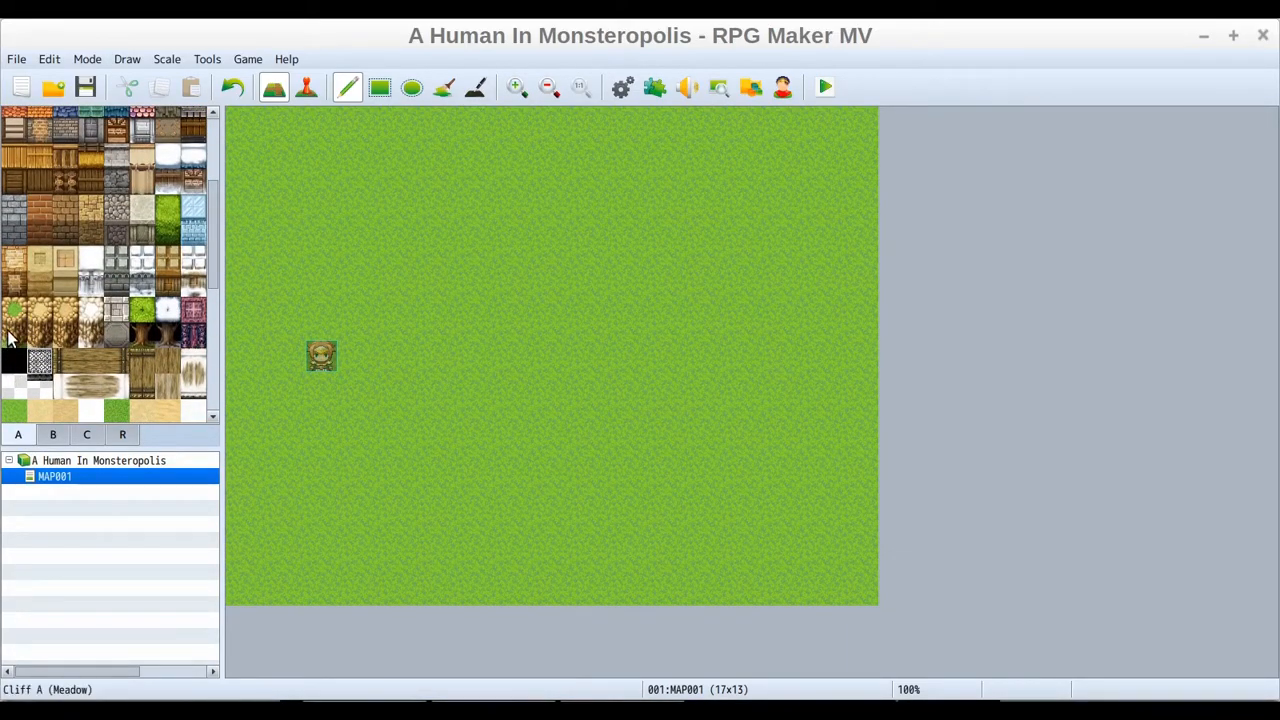
scroll(73, 352, "down", 4)
scroll(73, 352, "down", 3)
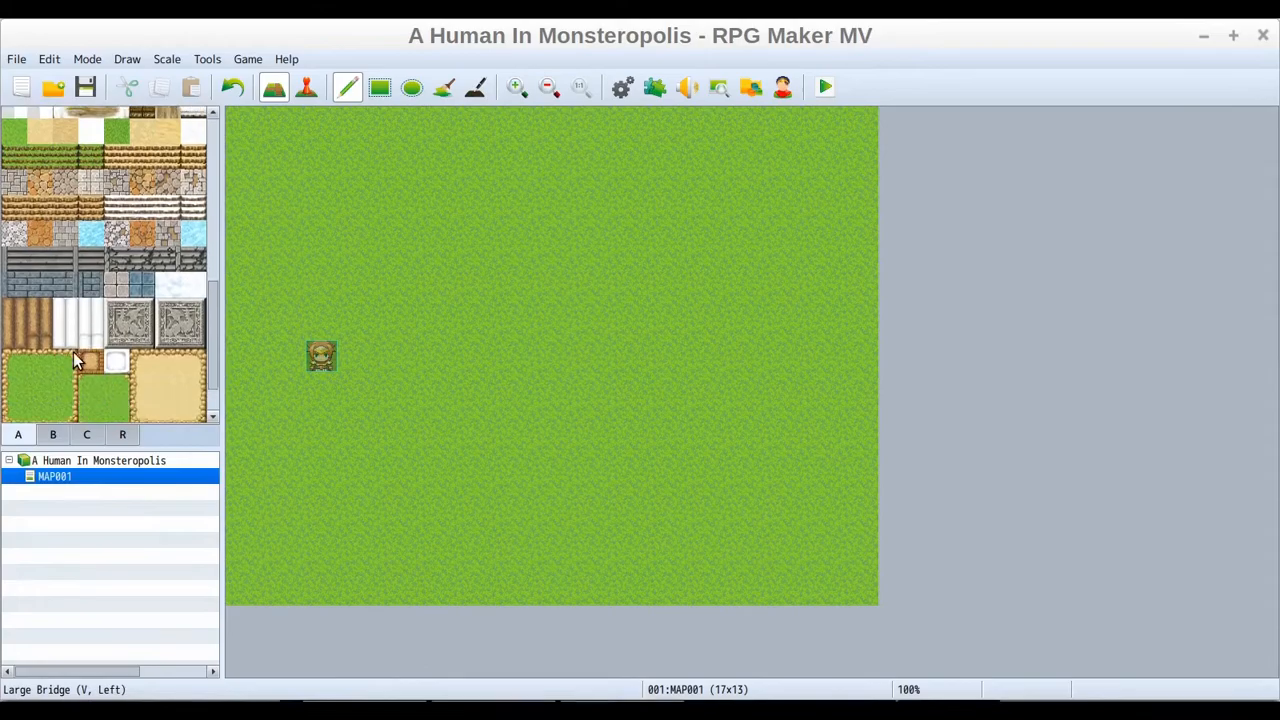
Paint a row of separate Cliff (Meadow) pieces from tile 4,4 to 10,4, using the matching edge pieces at both ends
left_click(44, 404)
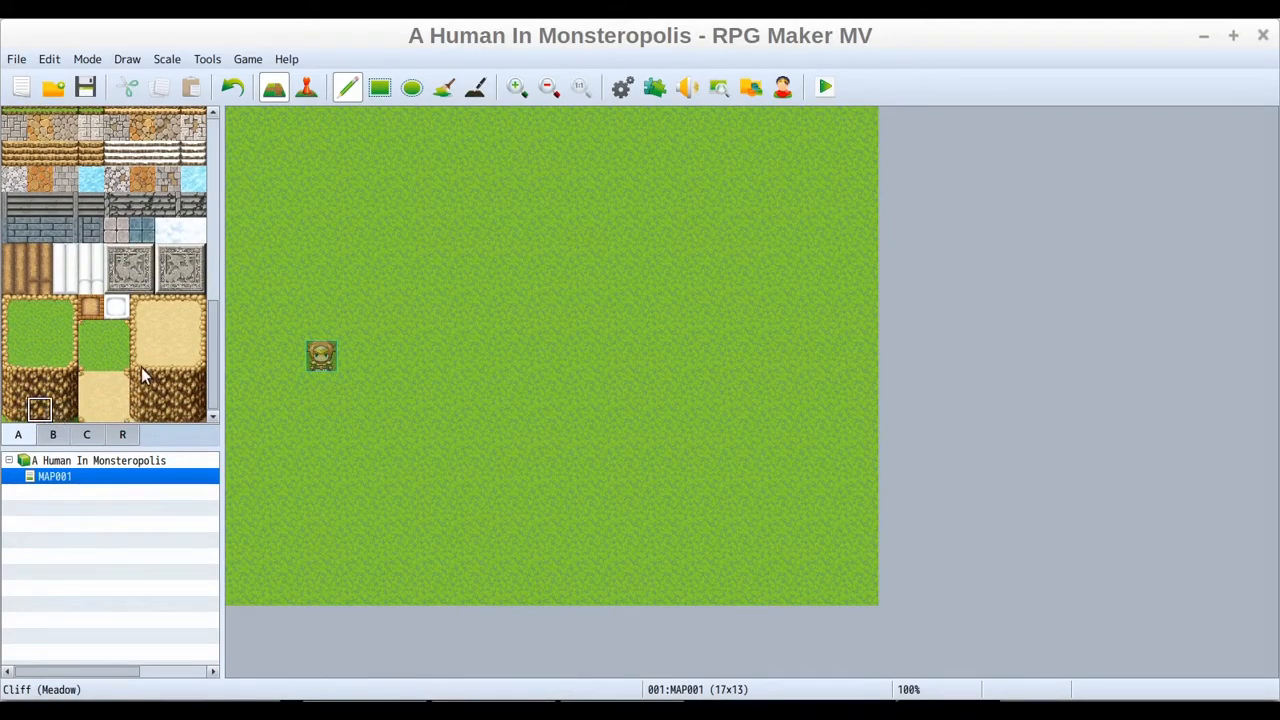
left_click_drag(431, 288, 600, 284)
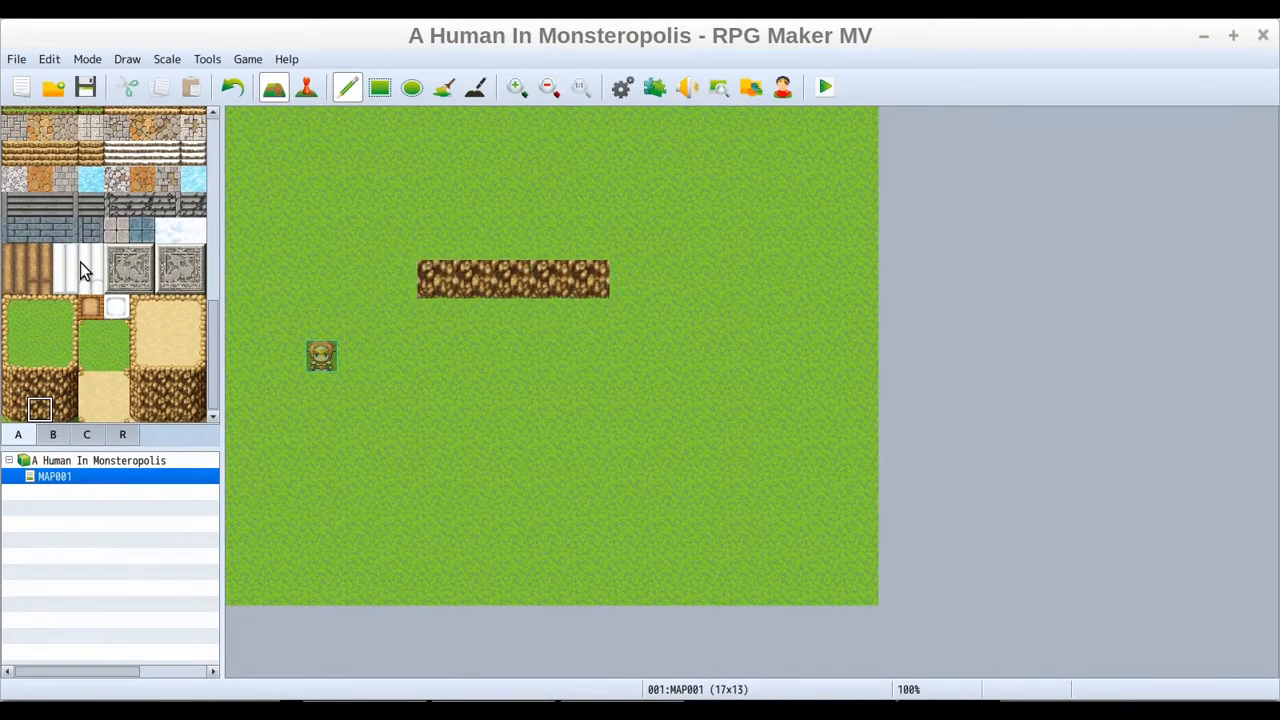
left_click(66, 408)
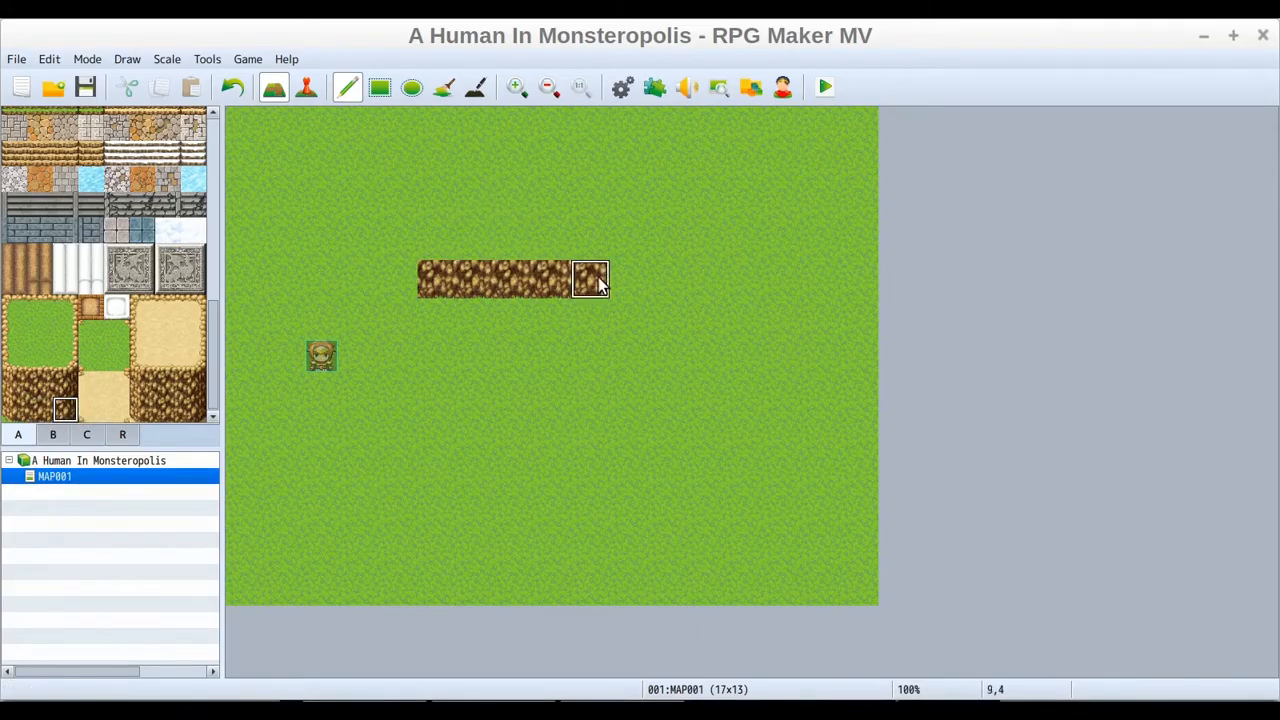
left_click(628, 280)
left_click(14, 408)
left_click(411, 272)
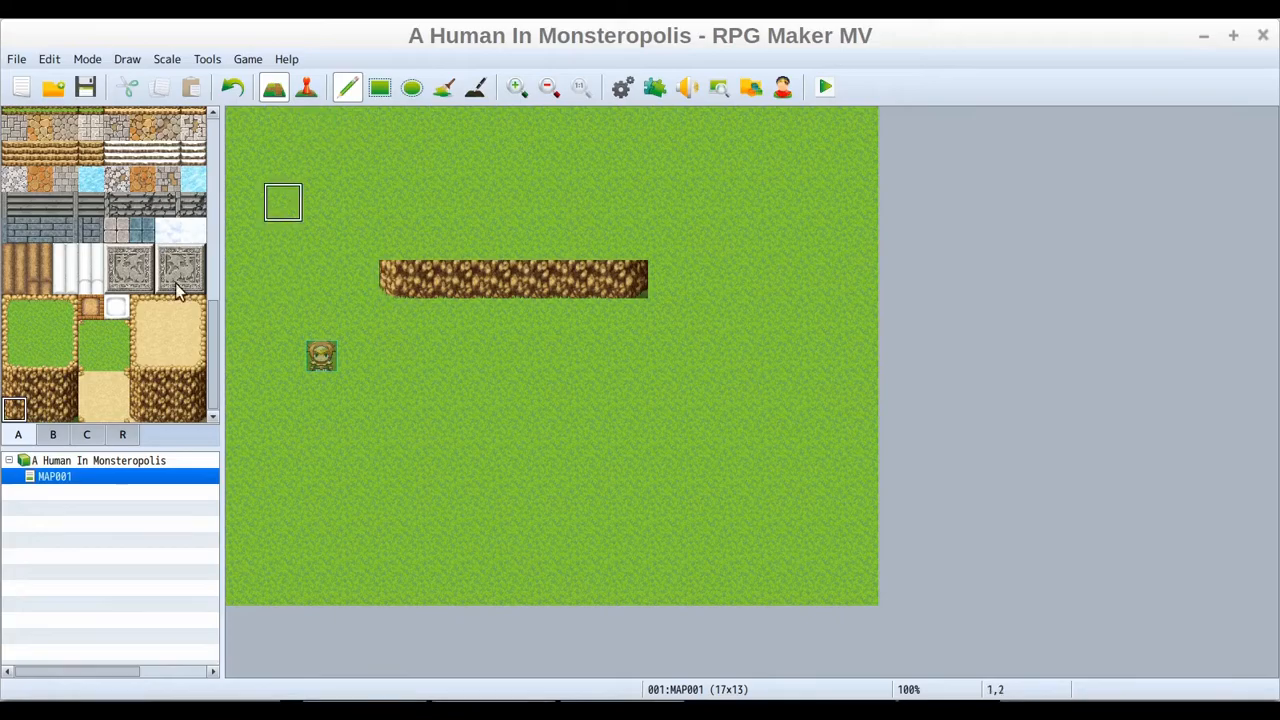
left_click(14, 384)
left_click(398, 241)
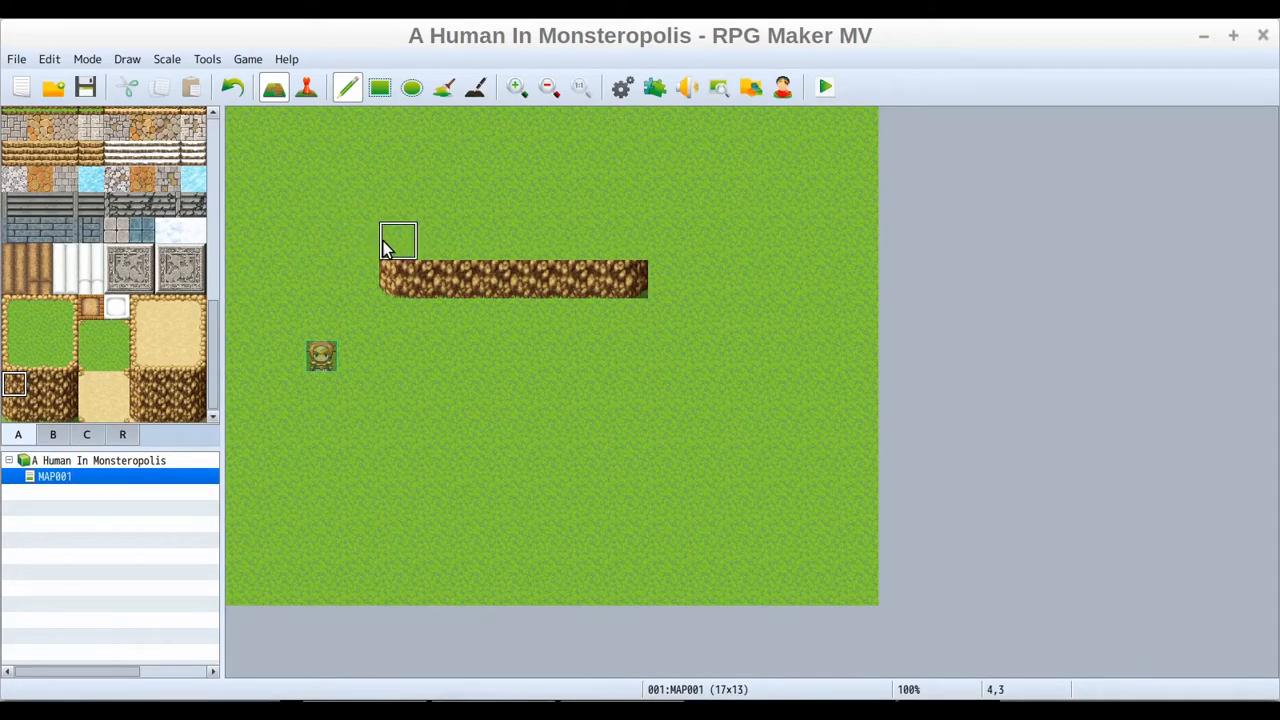
Undo the whole row of separate cliff pieces
left_click(226, 90)
left_click(226, 90)
left_click(226, 90)
left_click(245, 80)
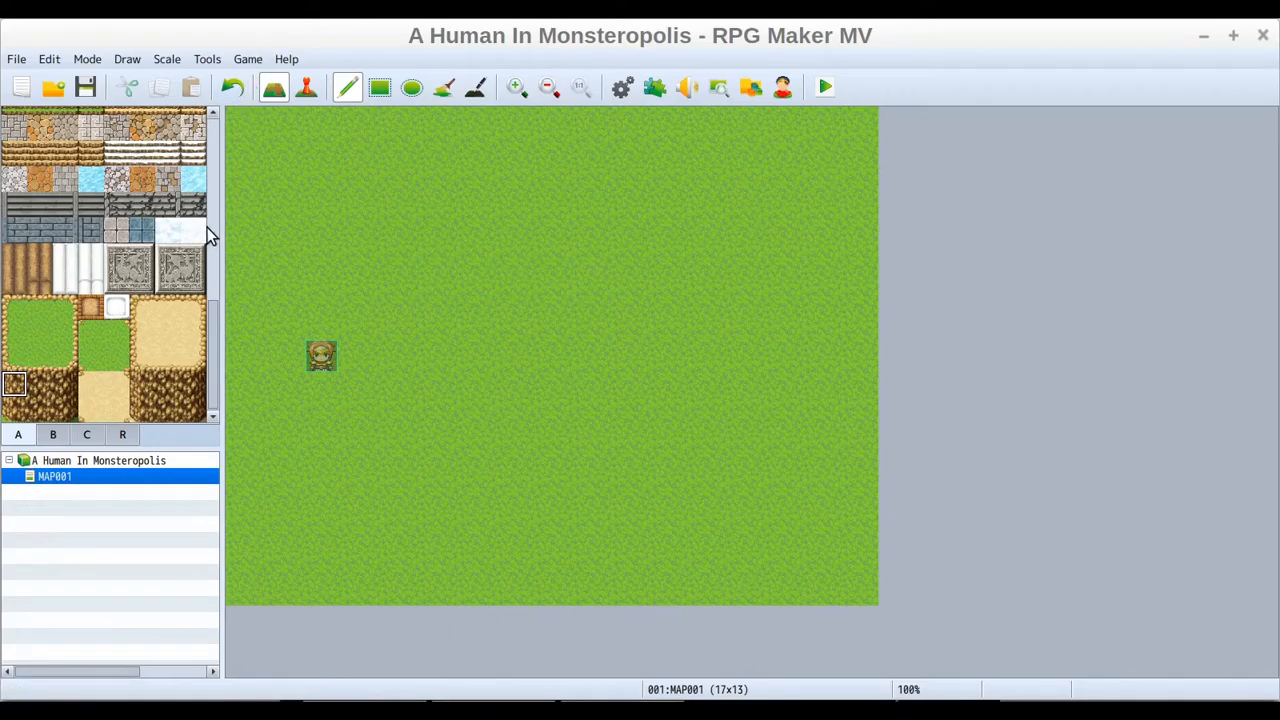
Paint a cliff wall 7 tiles wide and 3 tiles high from tile 4,2 to 10,4 with the Cliff A (Meadow) autotile
scroll(85, 253, "up", 3)
scroll(85, 258, "up", 2)
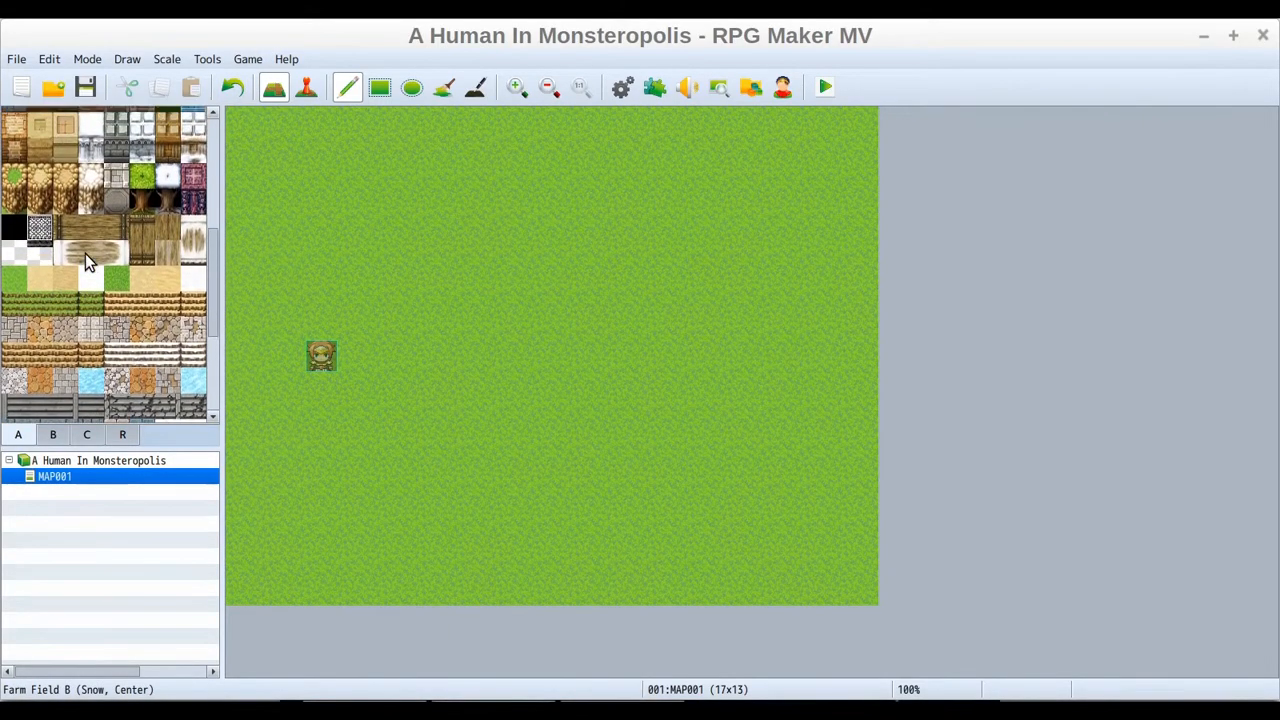
left_click(14, 210)
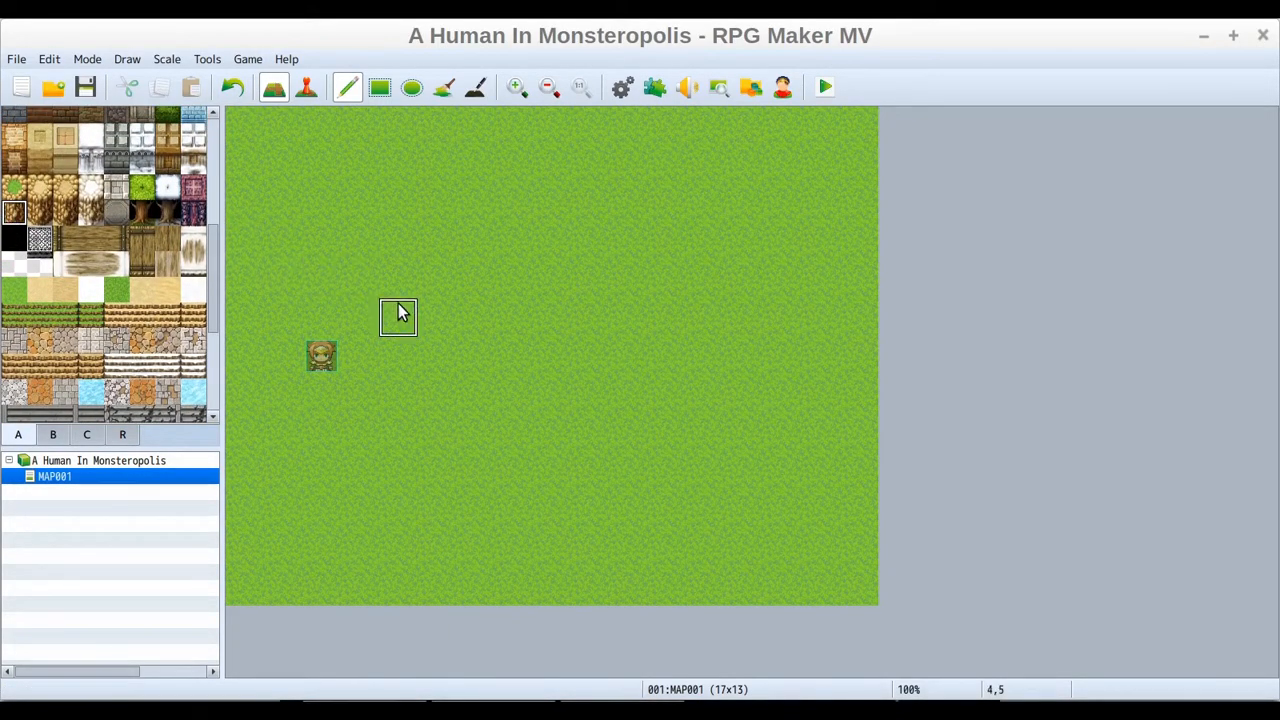
left_click_drag(392, 290, 628, 284)
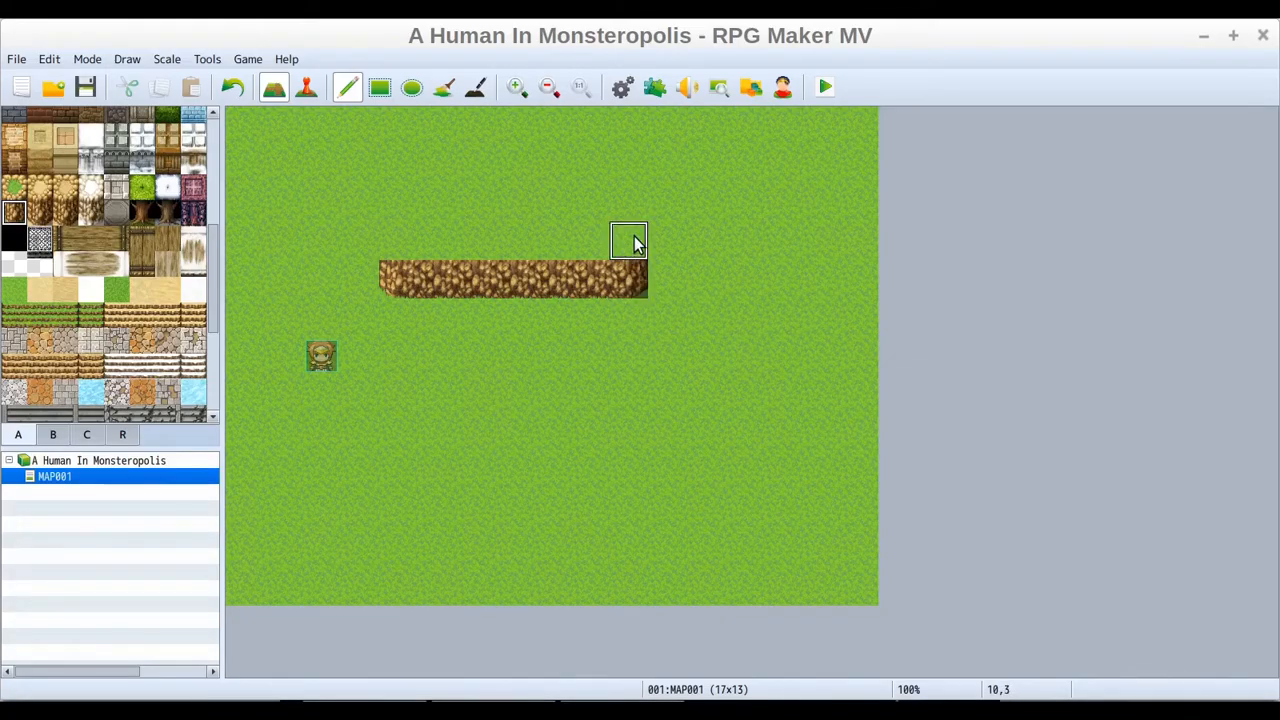
mouse_move(634, 243)
left_mouse_down()
mouse_move(394, 231)
mouse_move(400, 200)
mouse_move(474, 190)
mouse_move(634, 200)
left_mouse_up()
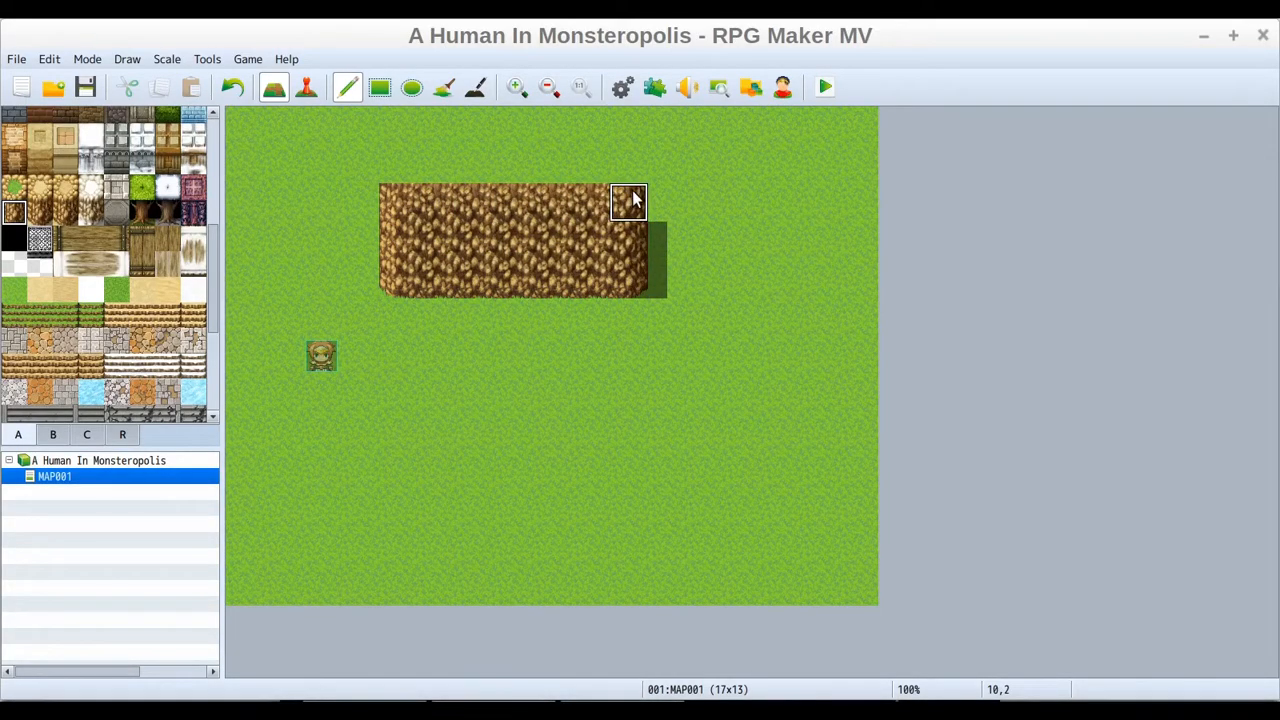
Paint a stepped trial area of Ledge A (Meadow) below the cliff wall, starting at tile 5,7, and undo it
left_click(14, 187)
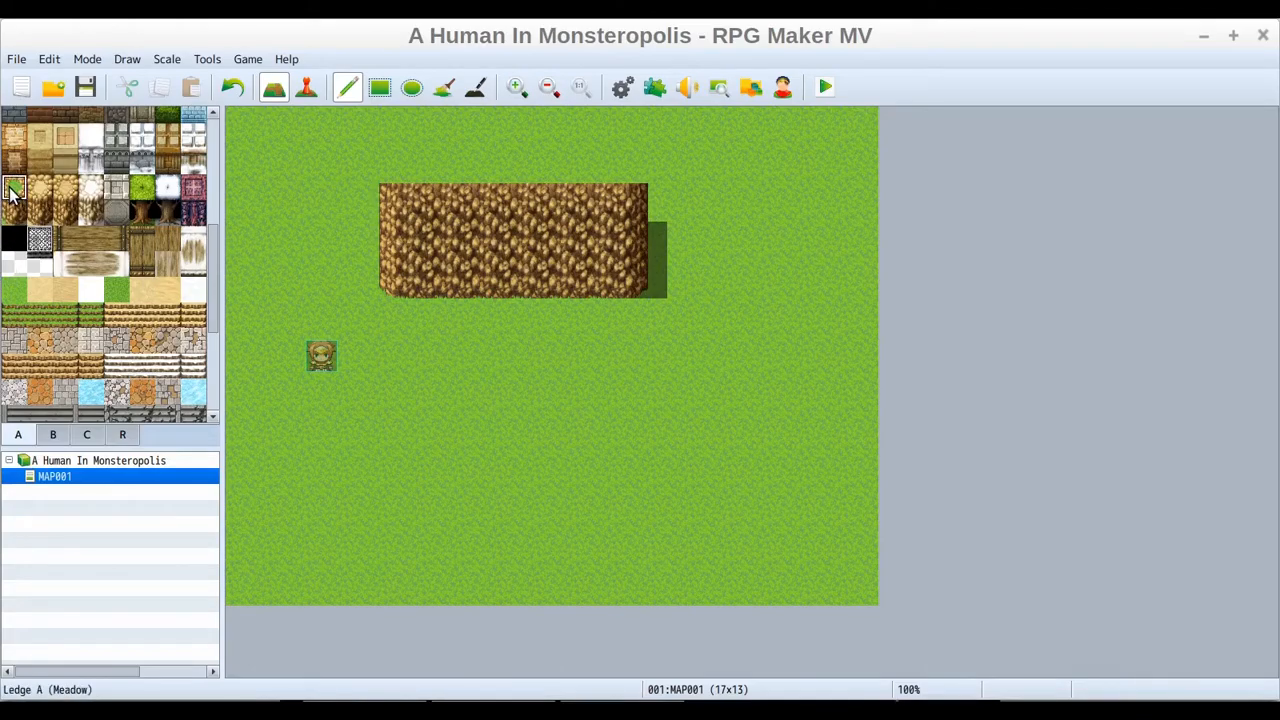
left_click(432, 392)
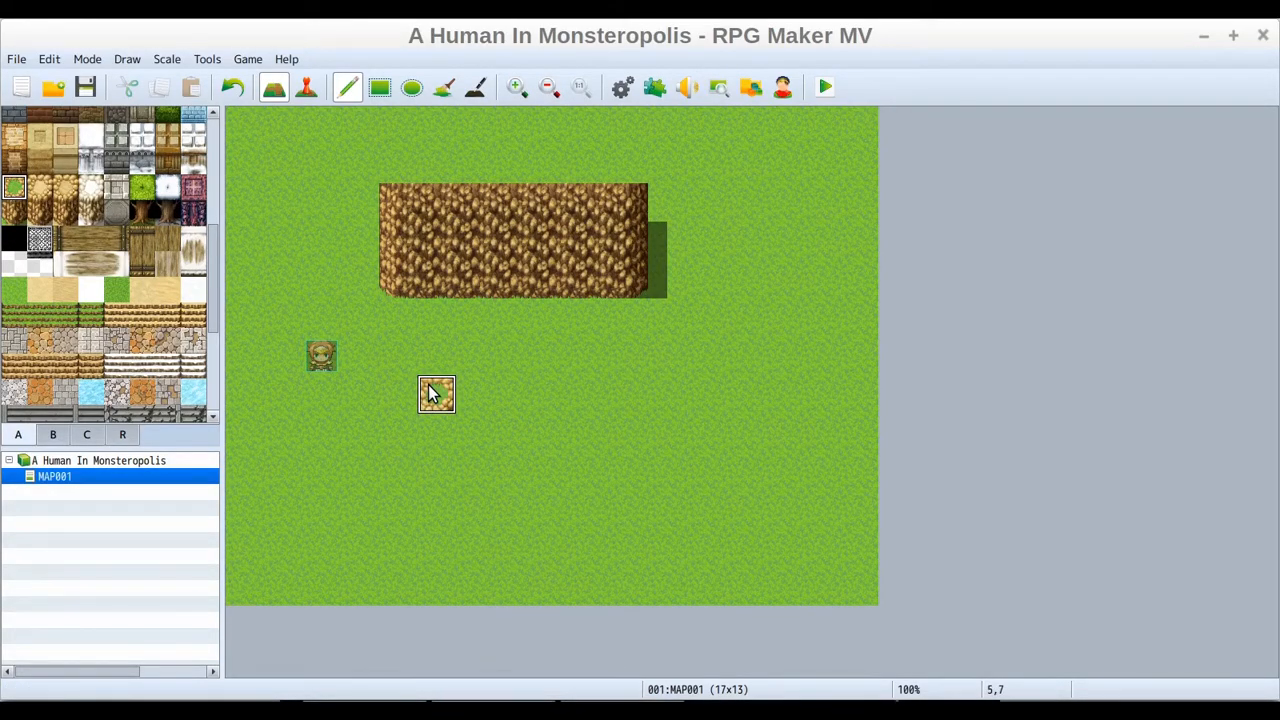
mouse_move(432, 392)
left_mouse_down()
mouse_move(566, 389)
mouse_move(589, 429)
mouse_move(451, 437)
mouse_move(449, 463)
mouse_move(705, 470)
mouse_move(666, 446)
mouse_move(594, 443)
left_mouse_up()
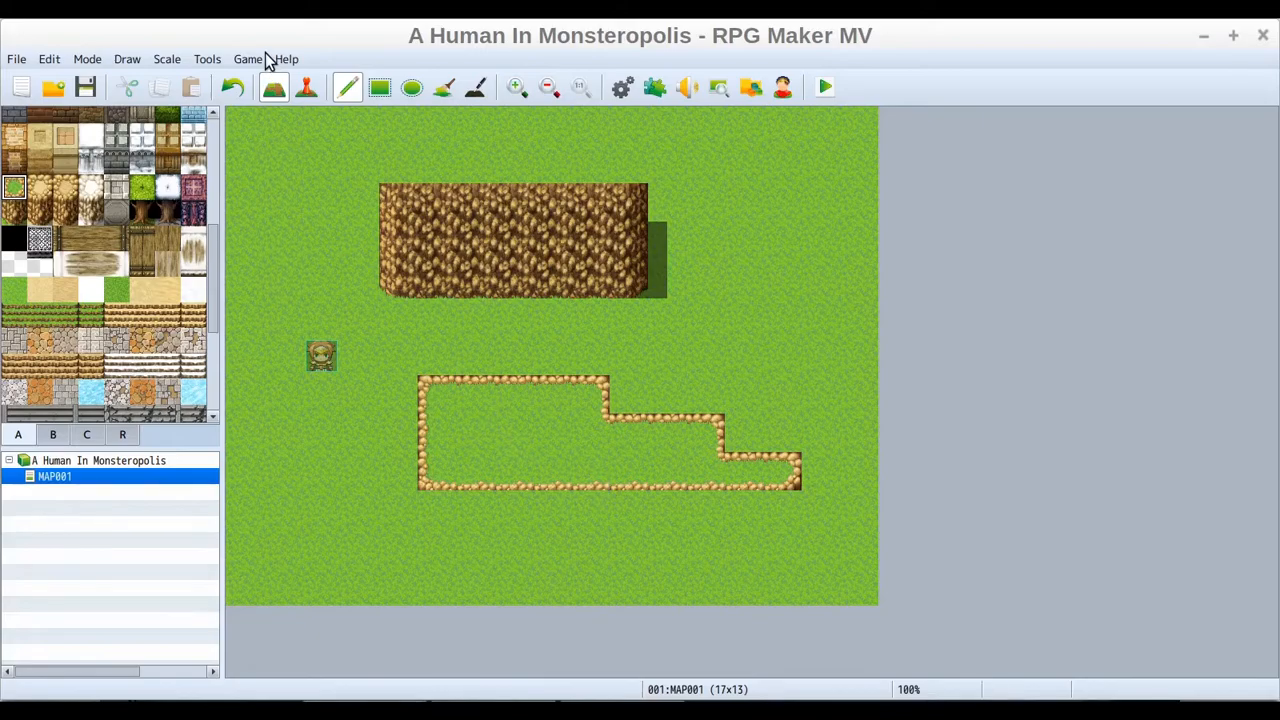
left_click(233, 89)
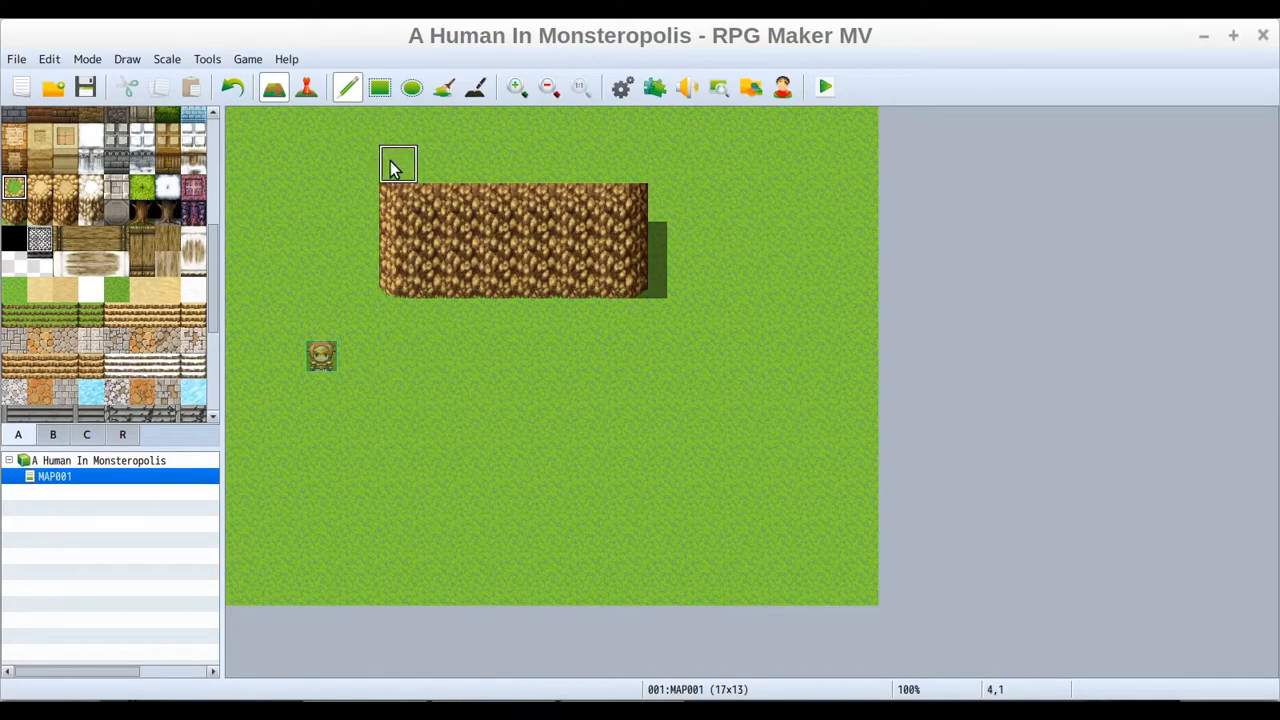
Paint Ledge A (Meadow) above the cliff wall out to tile 2,0 and add a 2-by-2 Cliff A (Meadow) wall at tiles 2,1 to 3,2
mouse_move(392, 168)
left_mouse_down()
mouse_move(623, 163)
mouse_move(517, 128)
mouse_move(315, 134)
left_mouse_up()
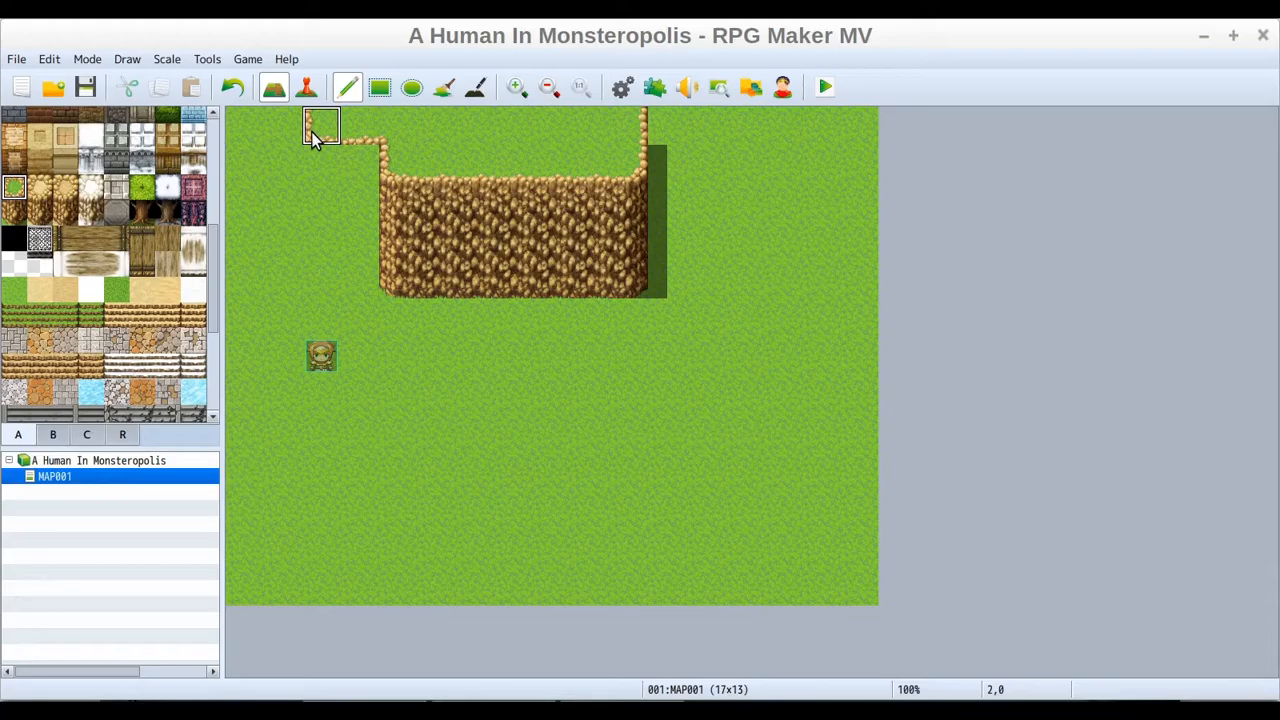
left_click(15, 214)
mouse_move(320, 180)
left_mouse_down()
mouse_move(318, 205)
mouse_move(349, 200)
mouse_move(350, 175)
left_mouse_up()
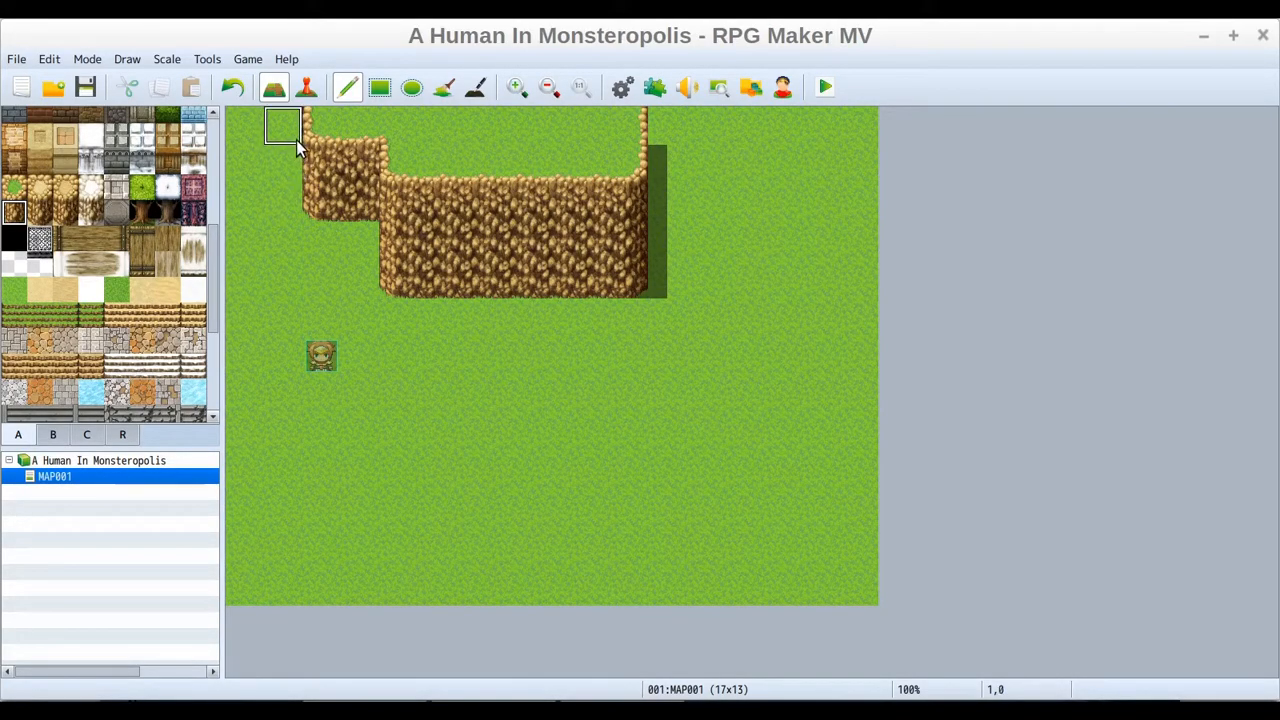
Paint a Ledge A (Meadow) border down the map's left side, from tile 1,0 through tile 0,5 and stepping out to tile 2,12
left_click(14, 187)
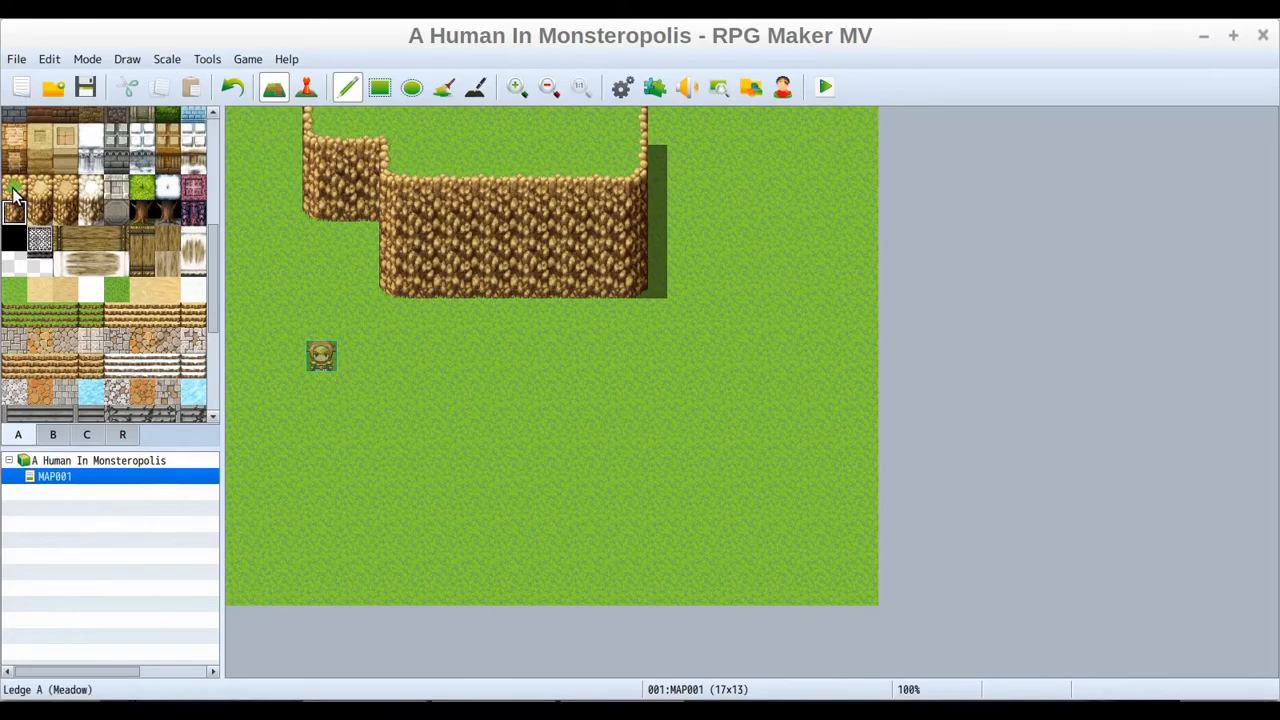
mouse_move(289, 121)
left_mouse_down()
mouse_move(267, 277)
mouse_move(248, 278)
mouse_move(248, 205)
left_mouse_up()
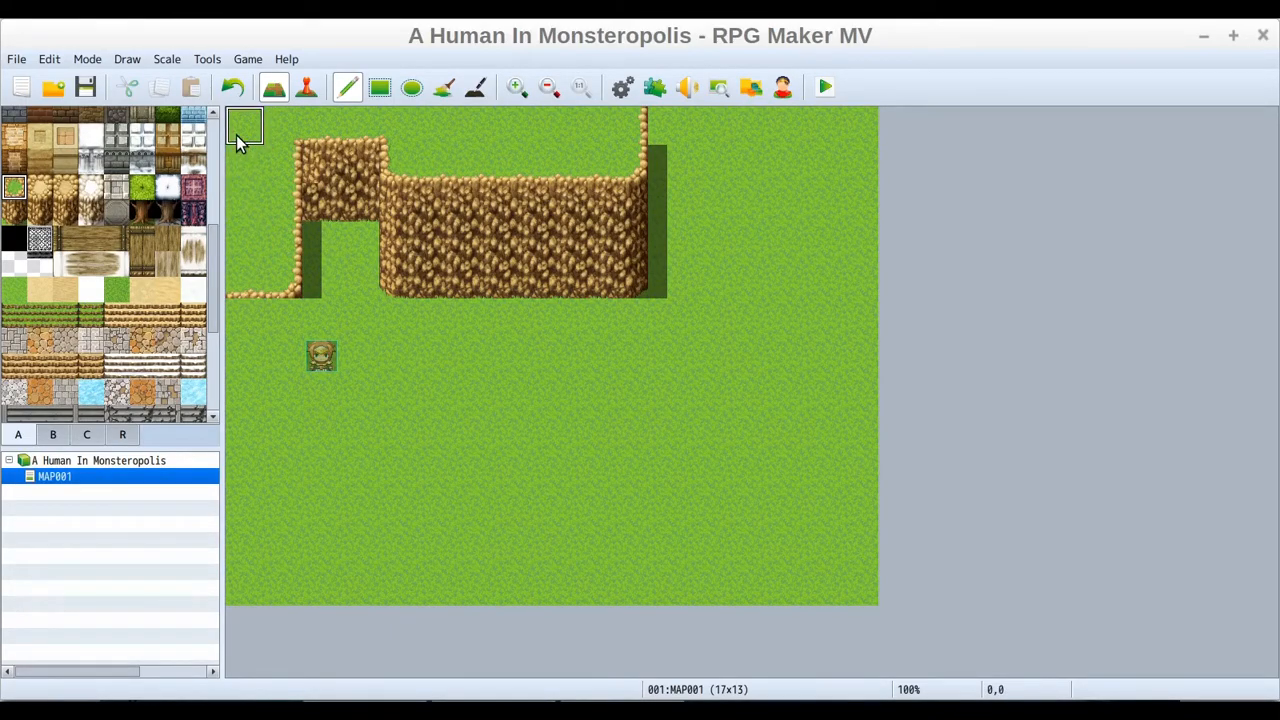
left_click(249, 320)
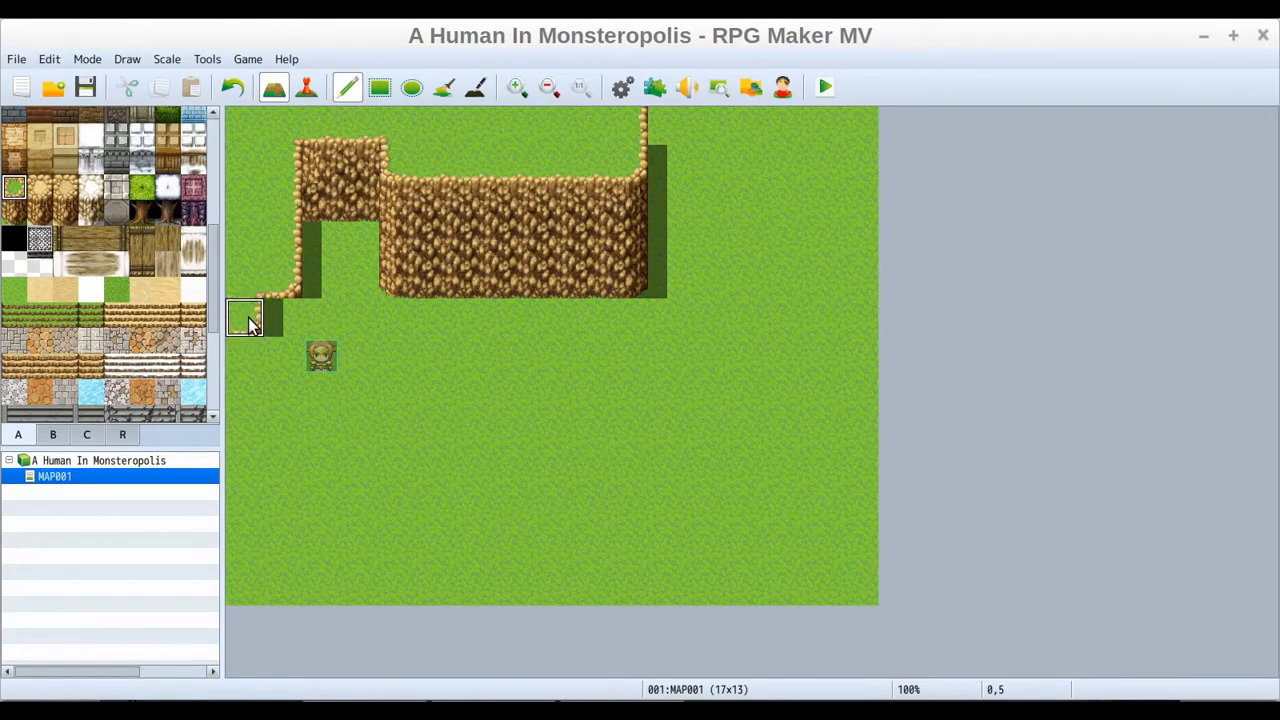
mouse_move(247, 360)
left_mouse_down()
mouse_move(254, 514)
mouse_move(288, 516)
mouse_move(329, 571)
mouse_move(223, 543)
left_mouse_up()
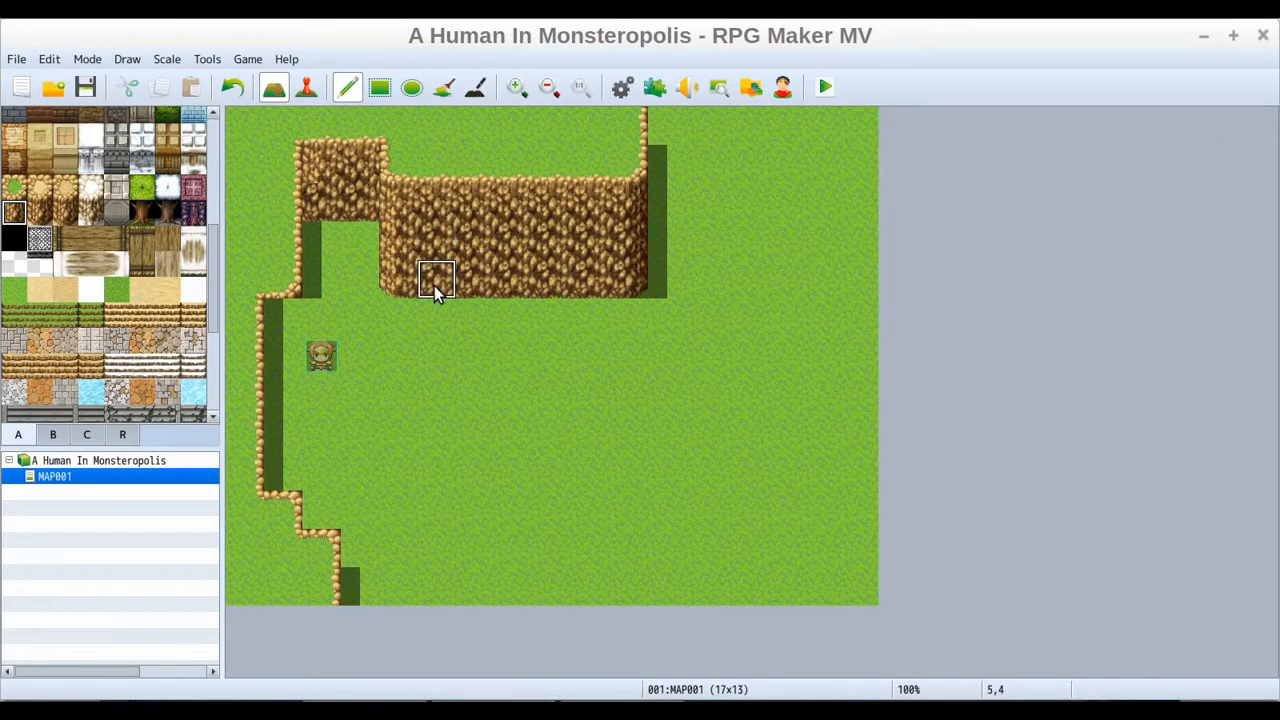
Extend the small Cliff A (Meadow) wall to tiles 2,3 and 3,3, and add a narrow wall from tile 1,5 to 1,7
left_click(350, 235)
left_click(314, 232)
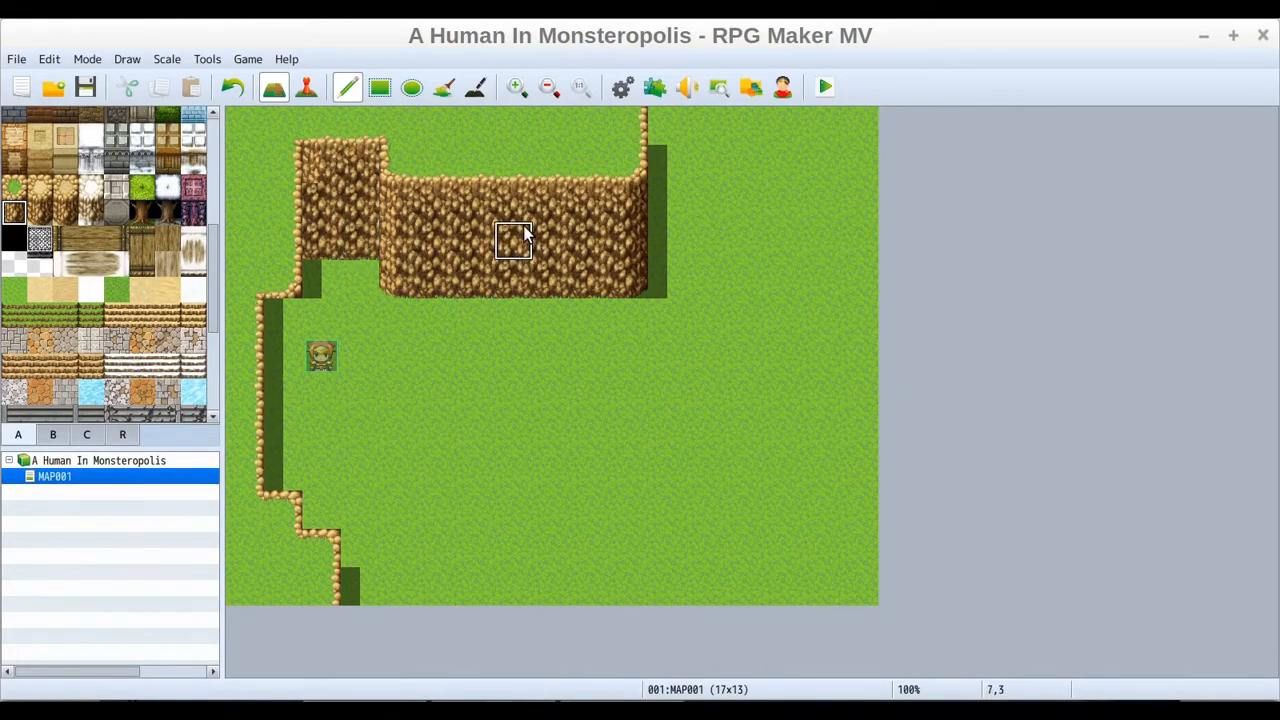
left_click_drag(283, 309, 283, 393)
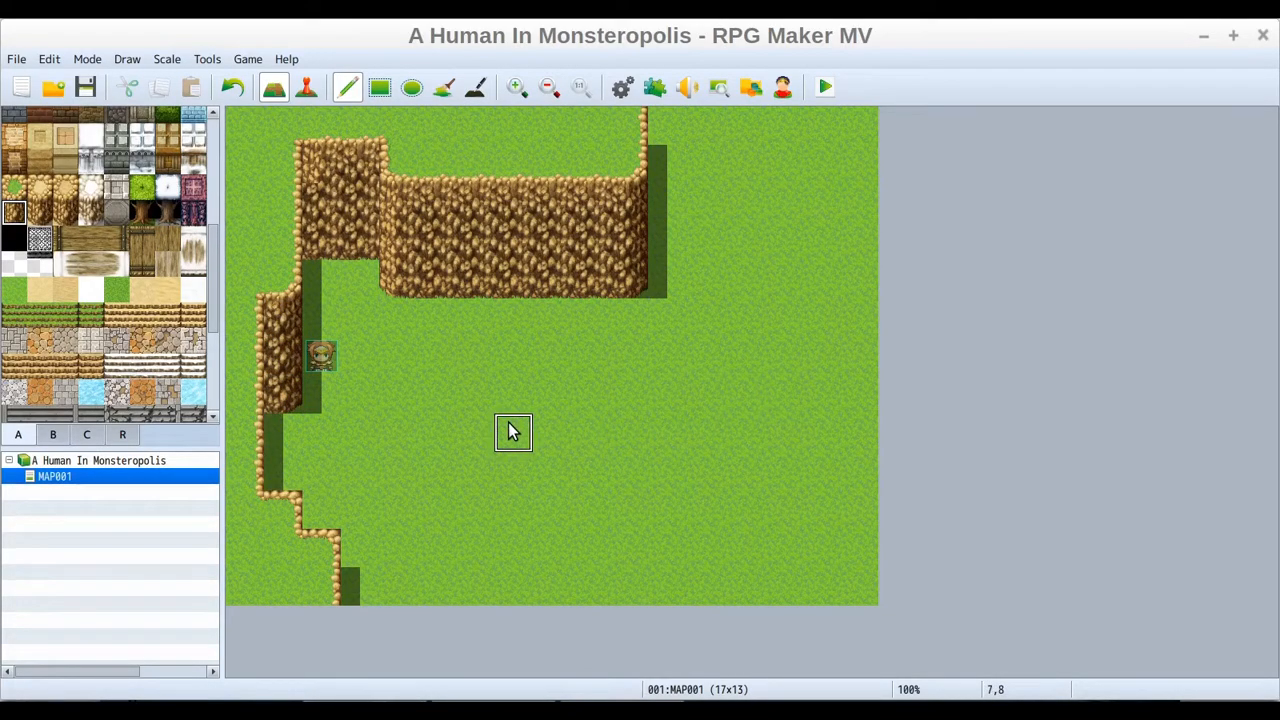
left_click(279, 328)
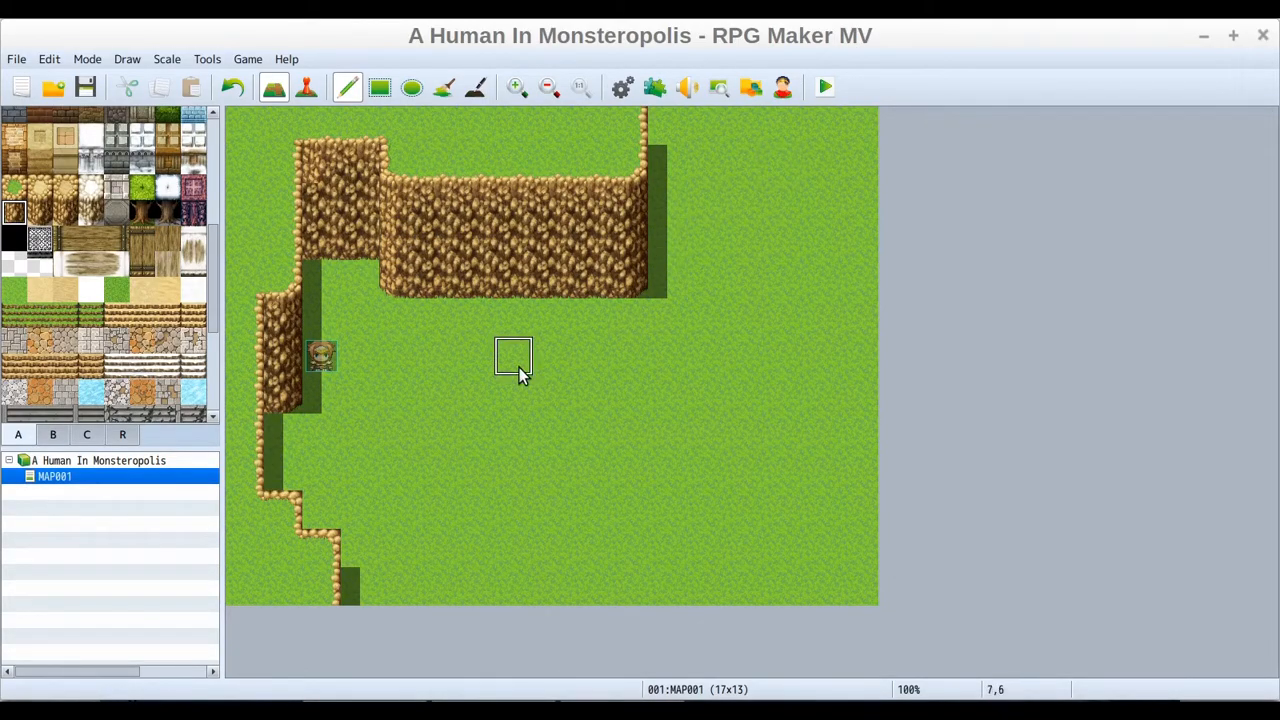
Try an uneven Ledge A (Meadow) border along the map's bottom edge and undo it
left_click(15, 195)
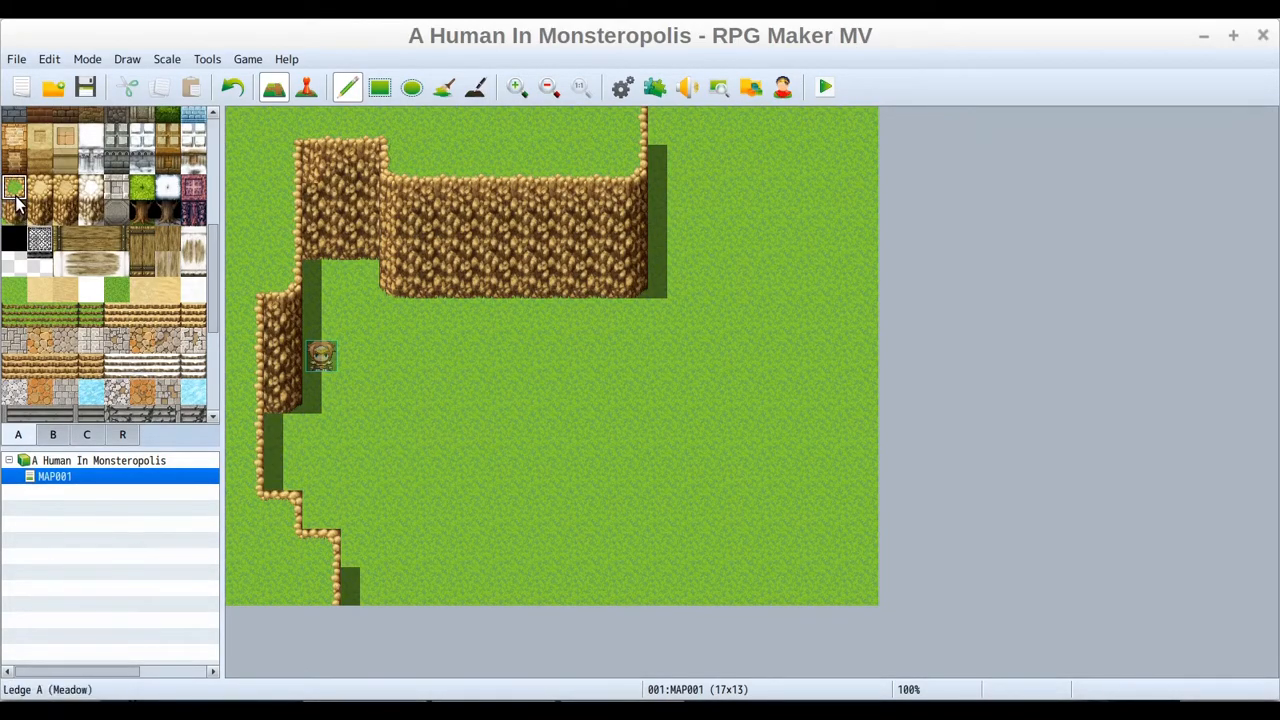
mouse_move(355, 590)
left_mouse_down()
mouse_move(590, 553)
mouse_move(634, 586)
mouse_move(677, 583)
mouse_move(756, 563)
mouse_move(806, 505)
mouse_move(849, 485)
mouse_move(860, 565)
left_mouse_up()
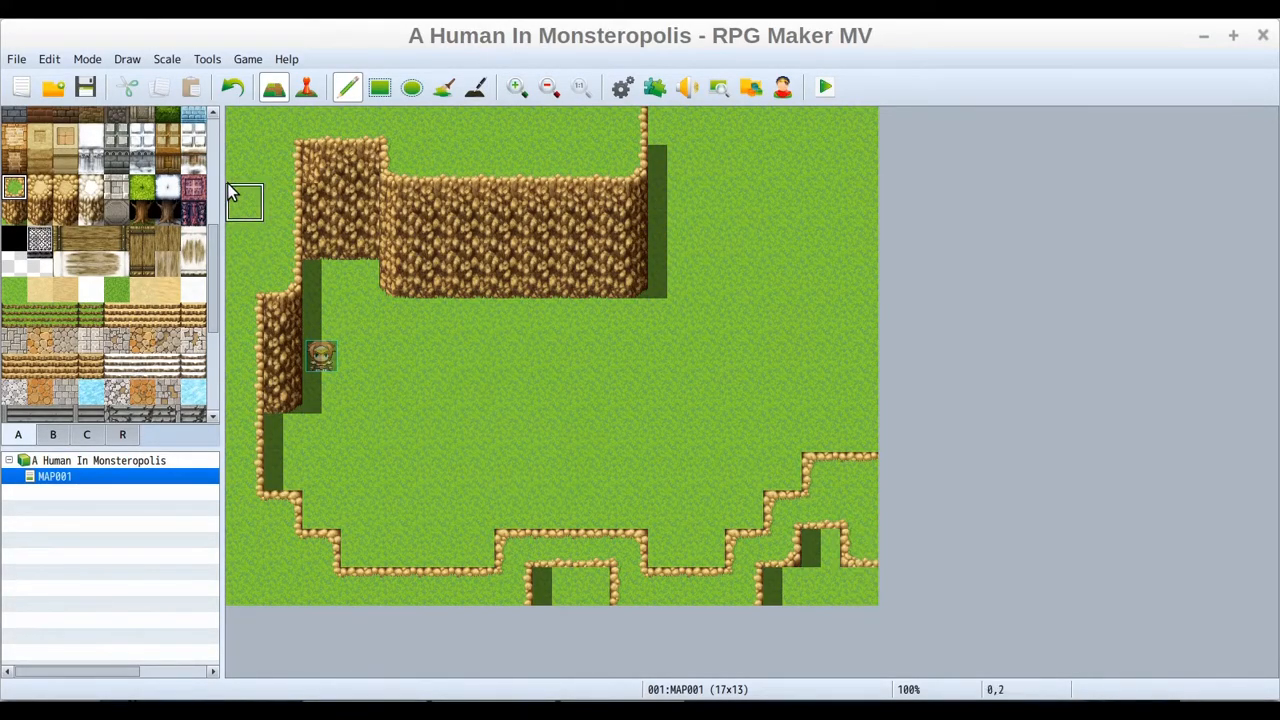
left_click(231, 88)
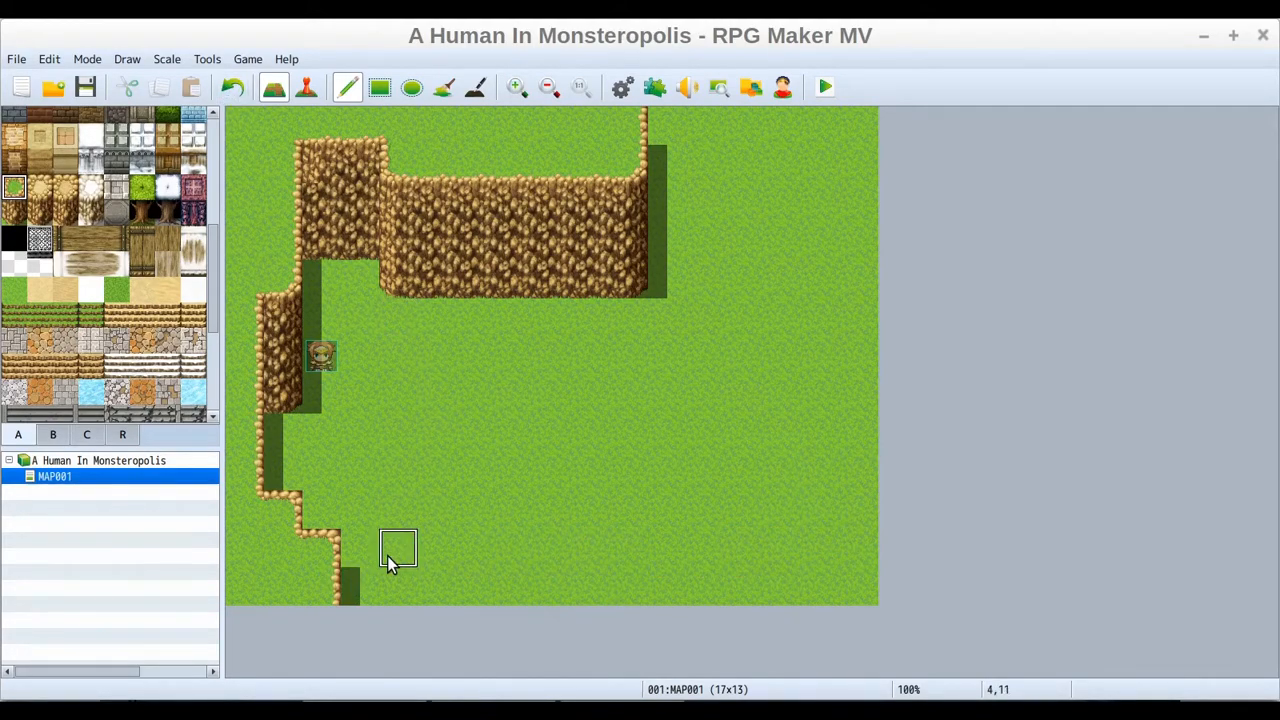
Paint a stepped Ledge A (Meadow) border along the map's bottom edge from tile 3,12 to the right edge, filling the gaps beneath it
mouse_move(349, 594)
left_mouse_down()
mouse_move(449, 583)
mouse_move(506, 546)
mouse_move(540, 550)
mouse_move(549, 580)
mouse_move(606, 583)
mouse_move(754, 530)
mouse_move(820, 556)
left_mouse_up()
left_click(715, 568)
left_click(826, 584)
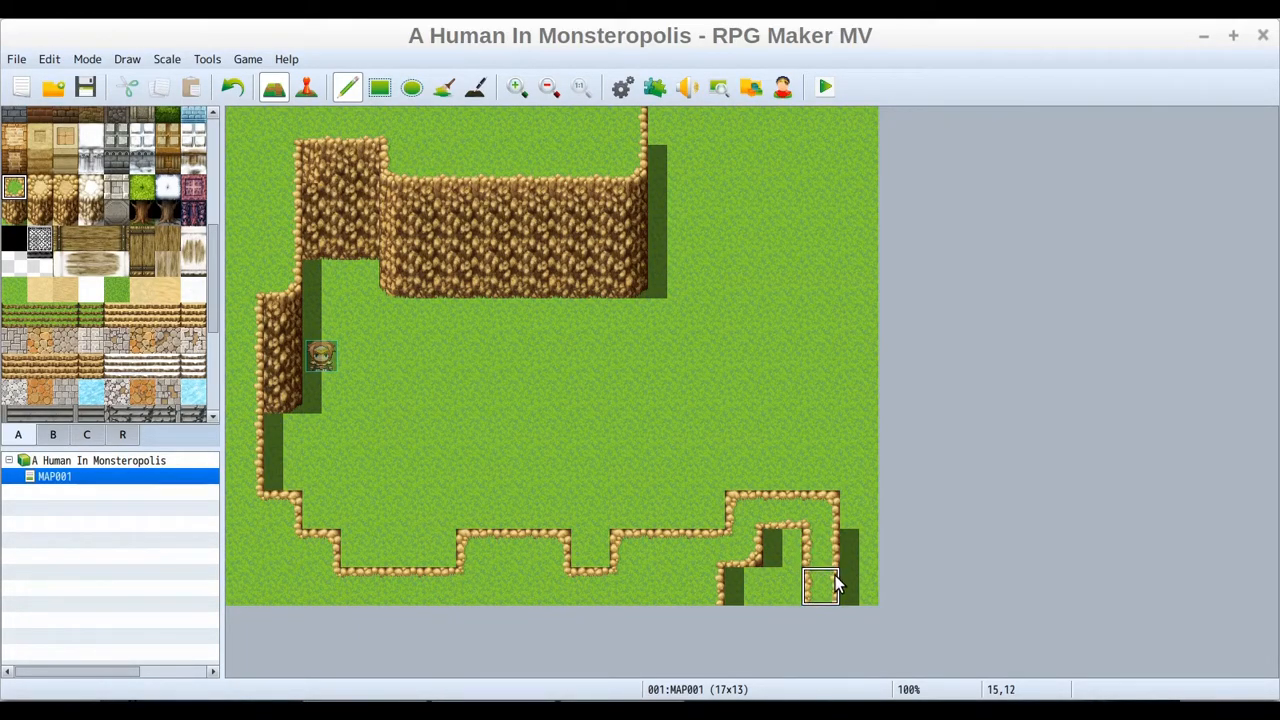
mouse_move(779, 571)
left_mouse_down()
mouse_move(782, 553)
mouse_move(754, 573)
left_mouse_up()
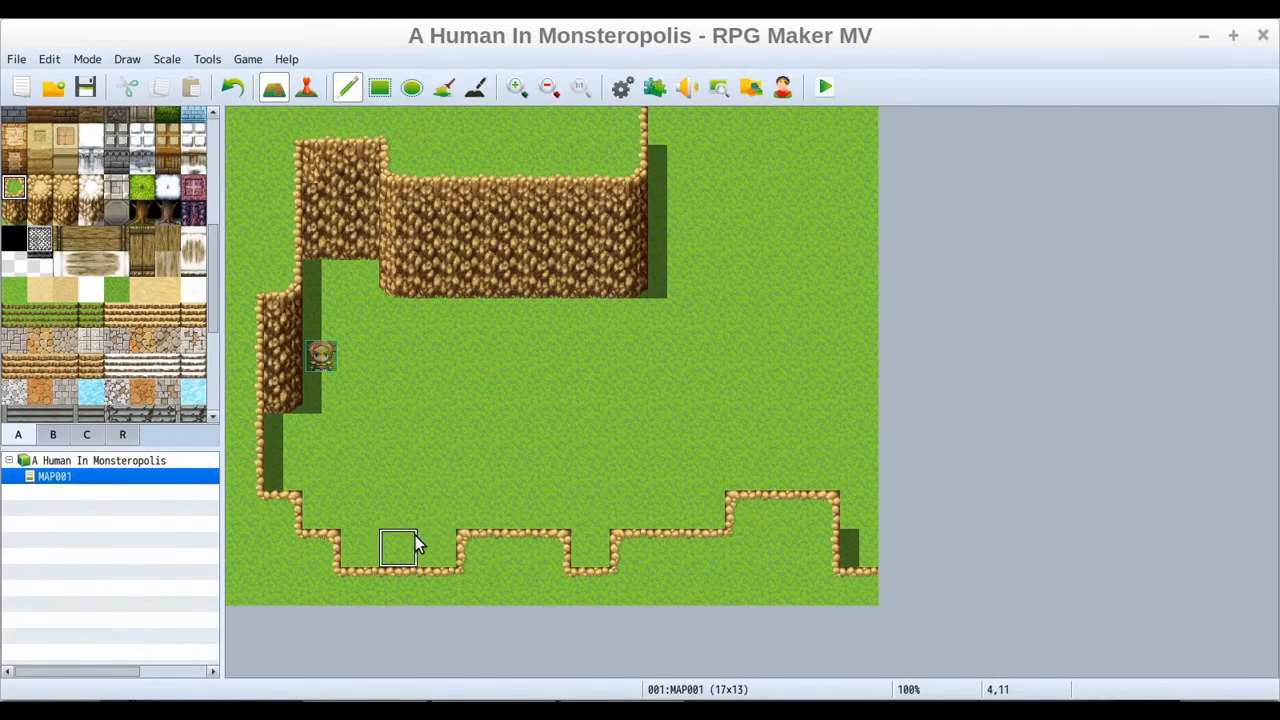
left_click(590, 550)
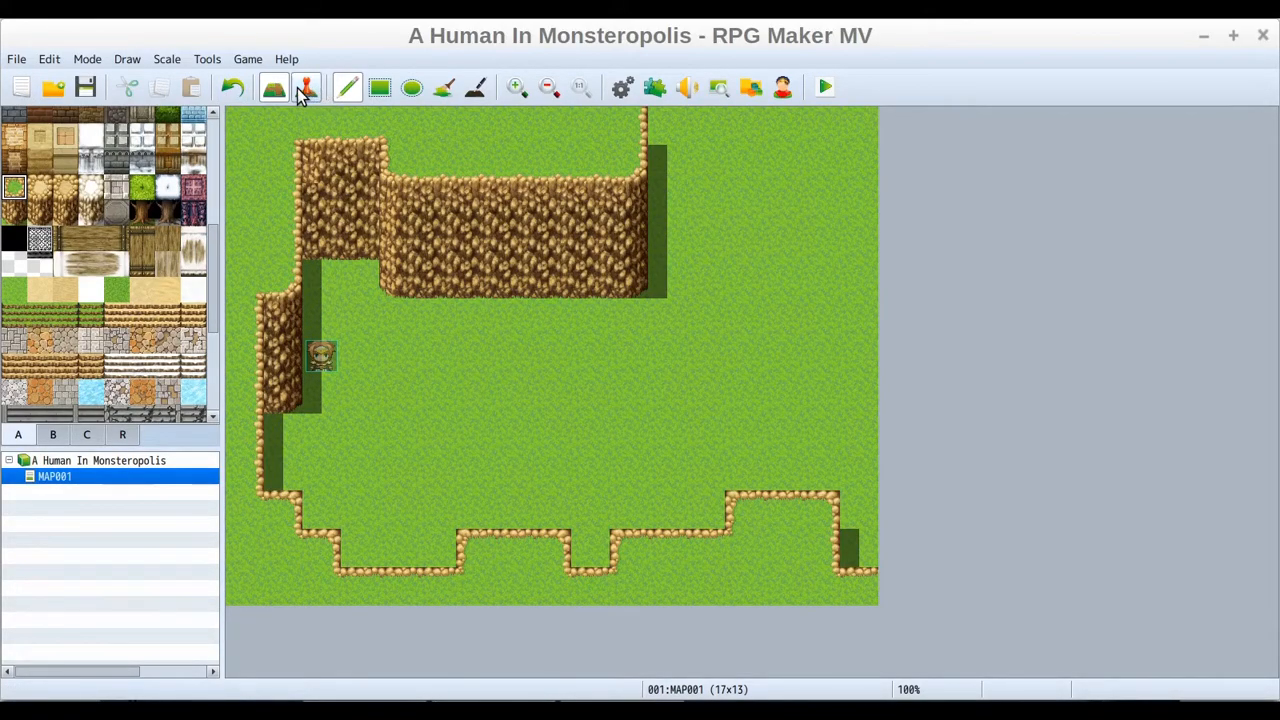
Paint a curved Dirt (Meadow) path from tile 5,6 down through tile 2,8 and around to tile 6,9
scroll(67, 284, "up", 3)
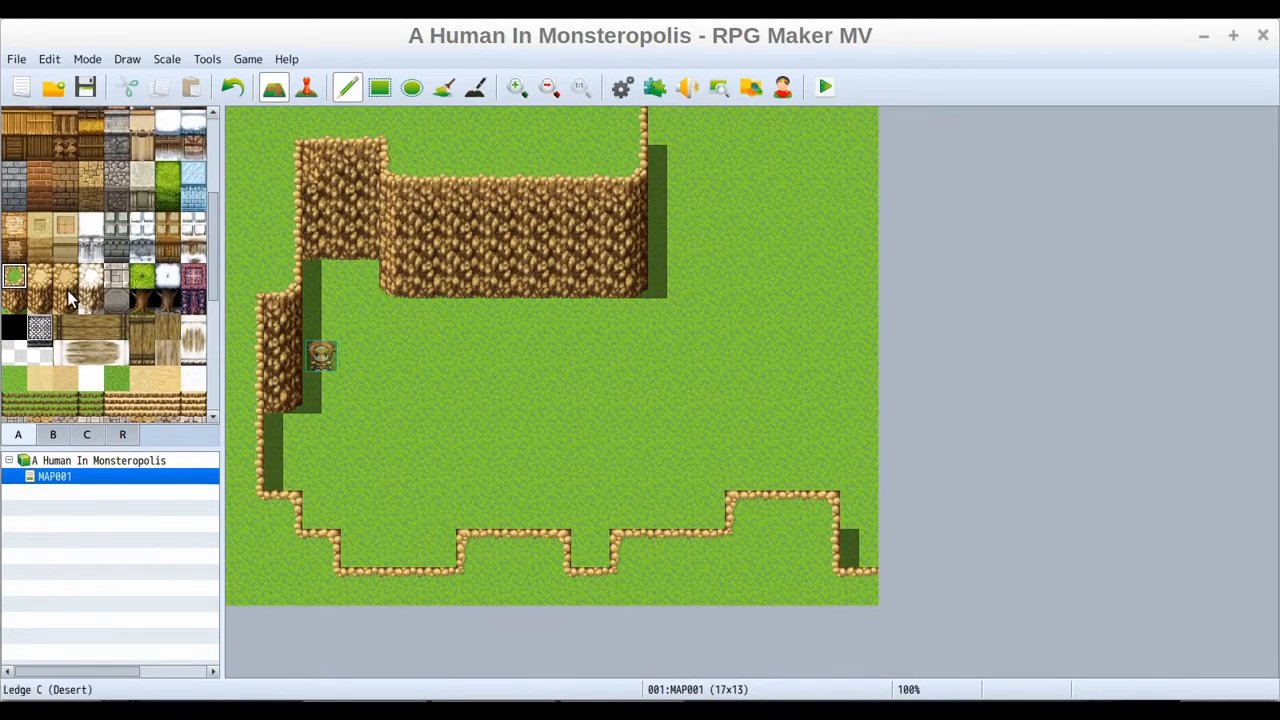
left_click_drag(212, 264, 215, 149)
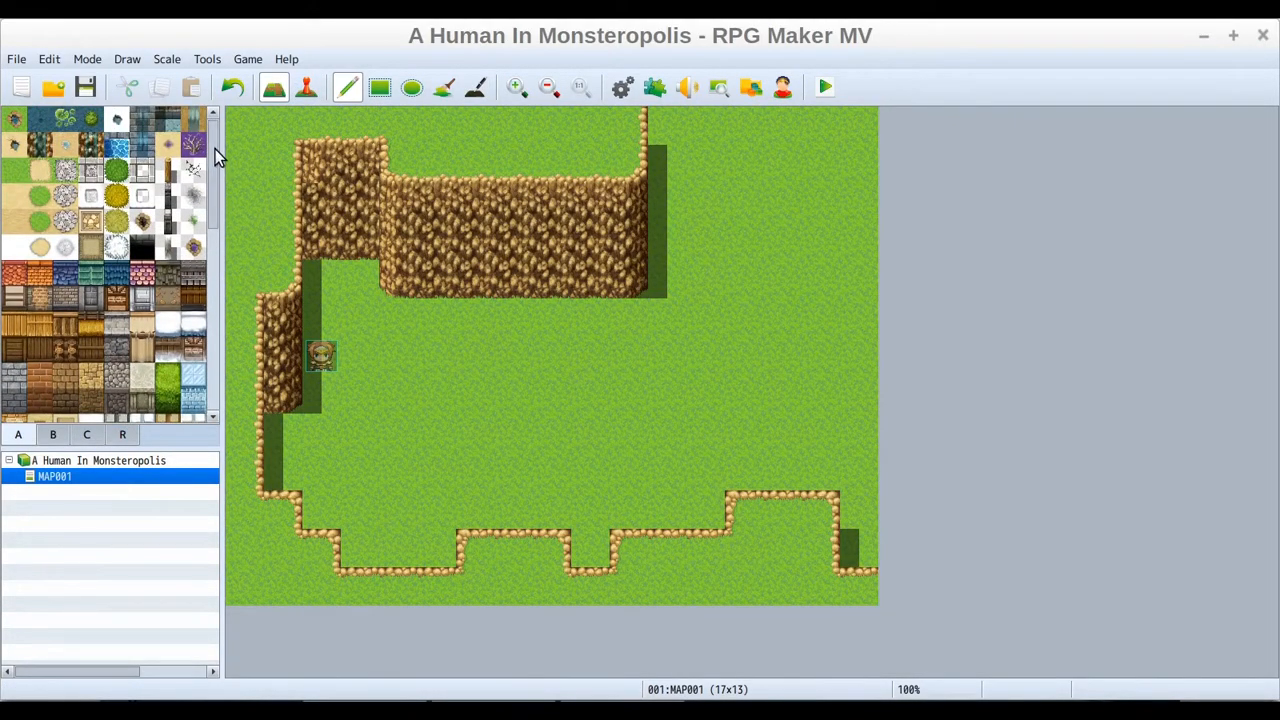
left_click(40, 173)
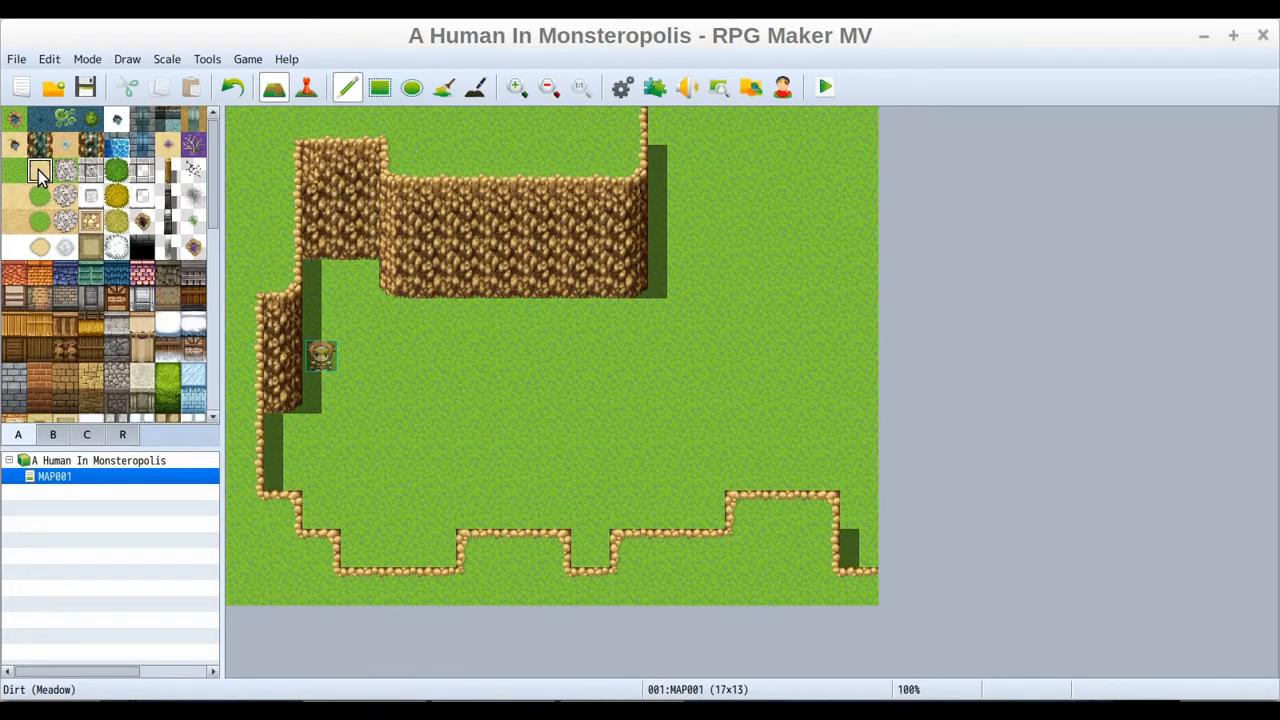
left_click(432, 358)
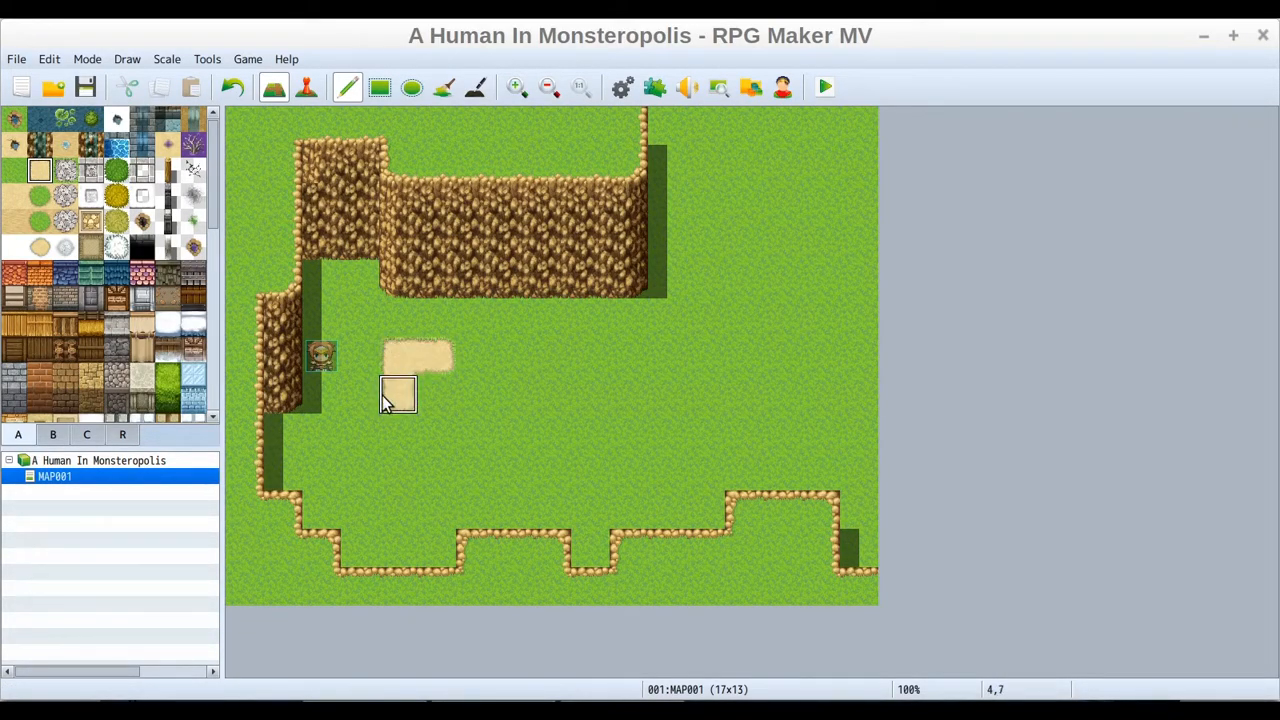
left_click_drag(387, 398, 343, 396)
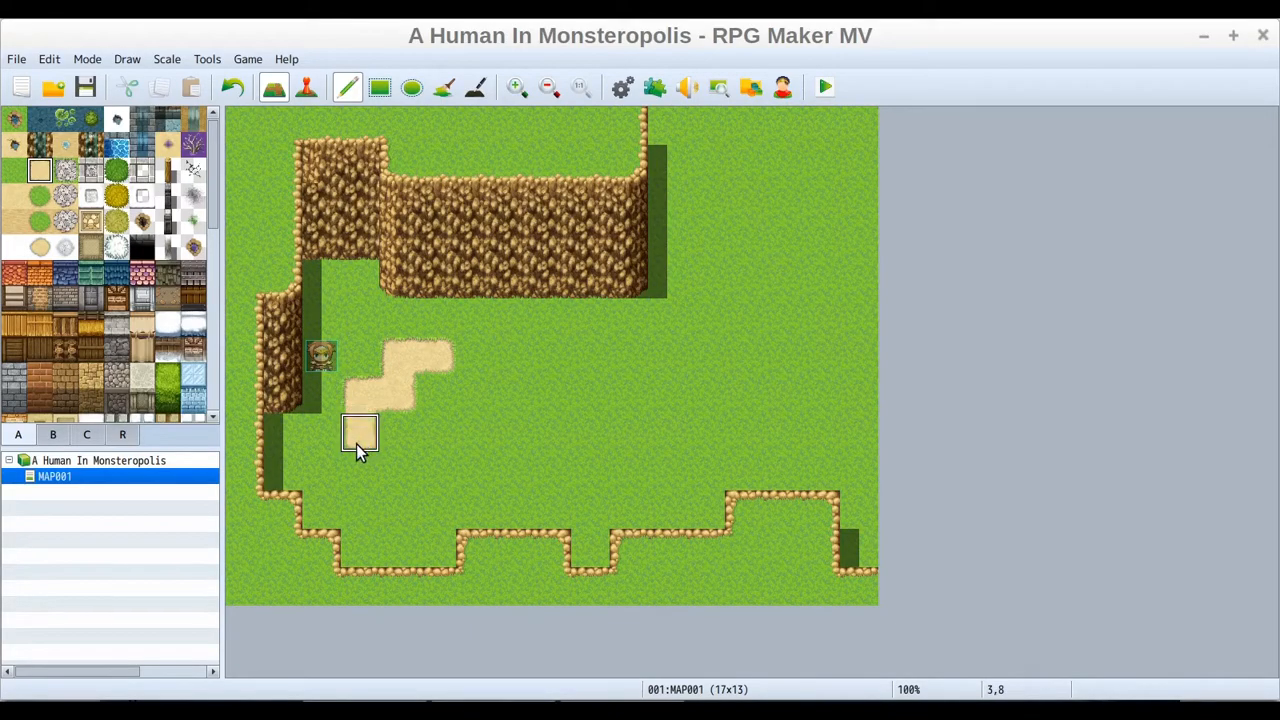
mouse_move(332, 469)
left_mouse_down()
mouse_move(374, 502)
mouse_move(418, 503)
mouse_move(455, 468)
mouse_move(492, 466)
left_mouse_up()
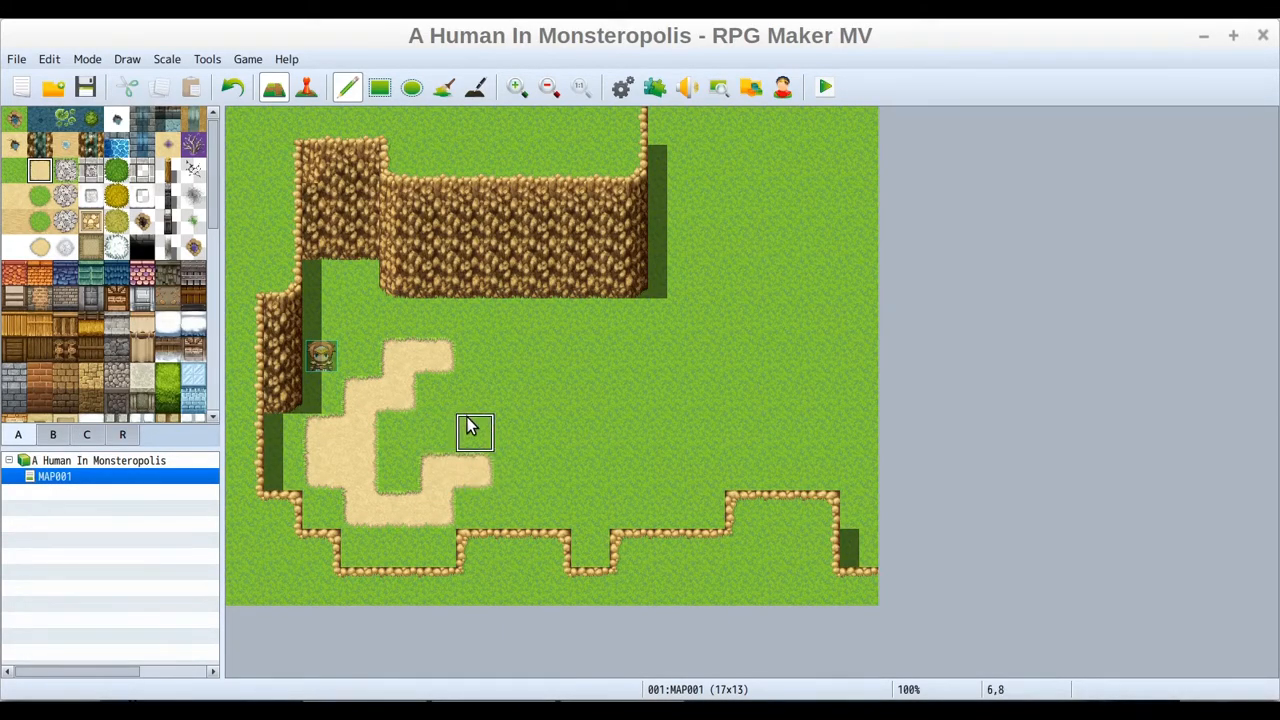
Extend the dirt path along row 9 to tile 8,9 and add dirt above it from tile 6,8 to 8,8
left_click(511, 472)
left_click(555, 471)
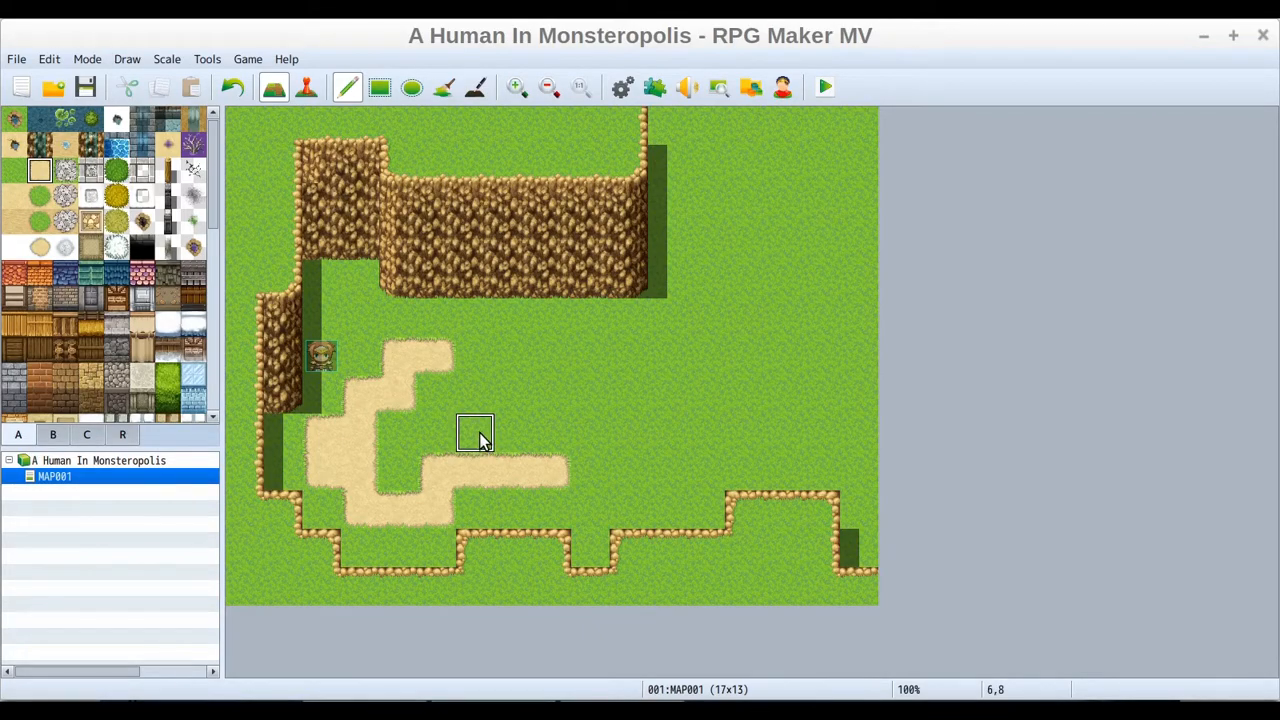
left_click_drag(480, 440, 531, 435)
left_click(540, 428)
Try filling the grass inside the dirt path up to tile 8,6 and undo the fill
mouse_move(387, 440)
left_mouse_down()
mouse_move(400, 480)
mouse_move(505, 400)
mouse_move(545, 391)
mouse_move(528, 373)
mouse_move(465, 373)
left_mouse_up()
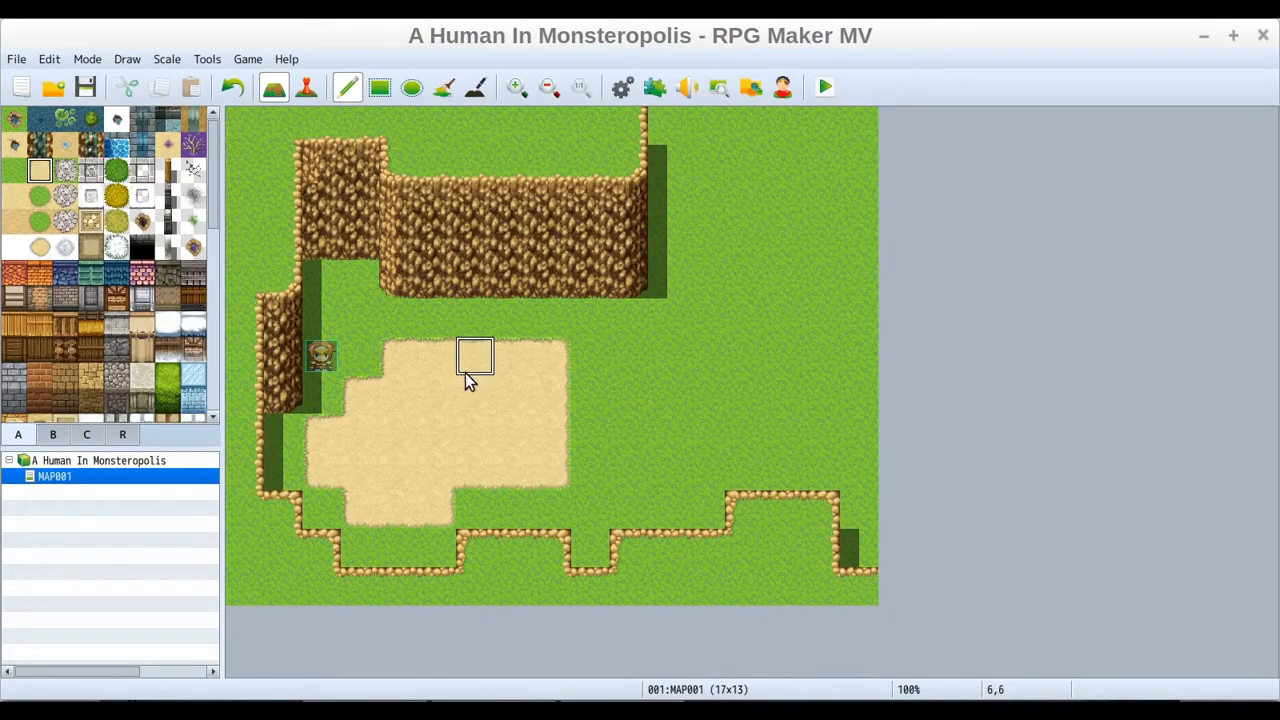
left_click(233, 87)
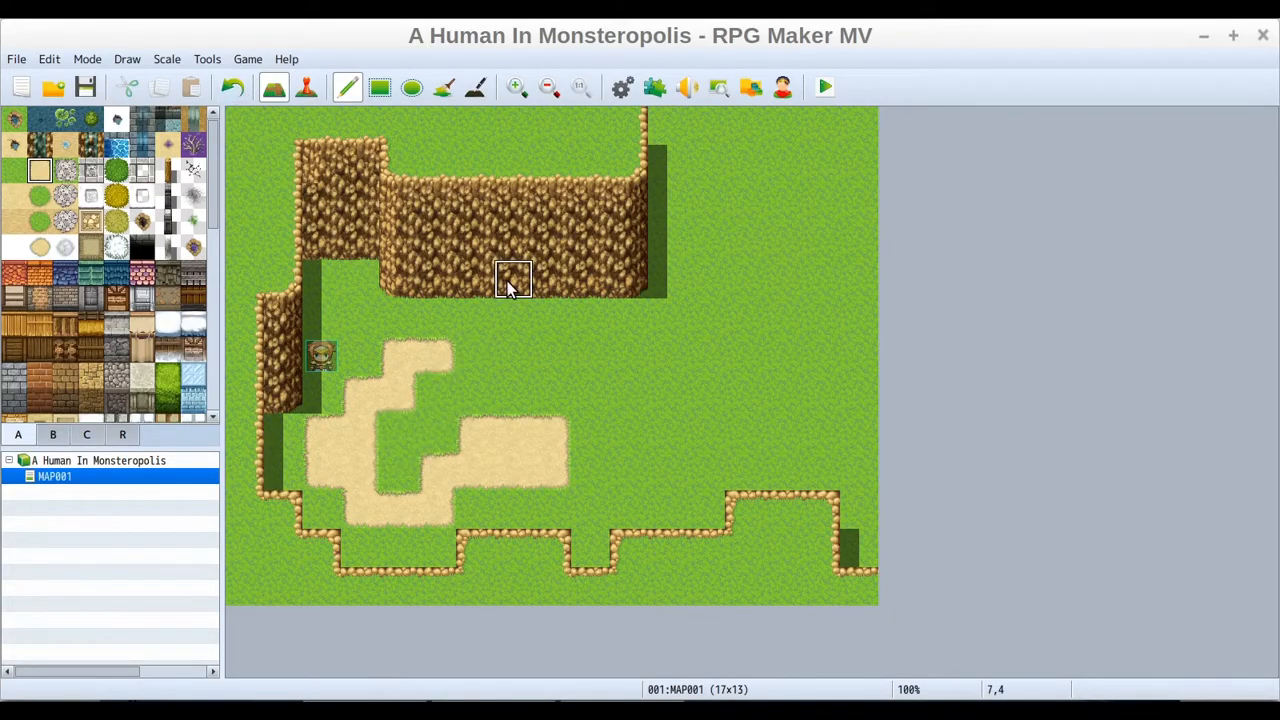
Connect the dirt through tiles 6,7, 6,6, 7,6 and 8,7, and paint a dirt block from tile 9,6 to 11,7
left_click(440, 432)
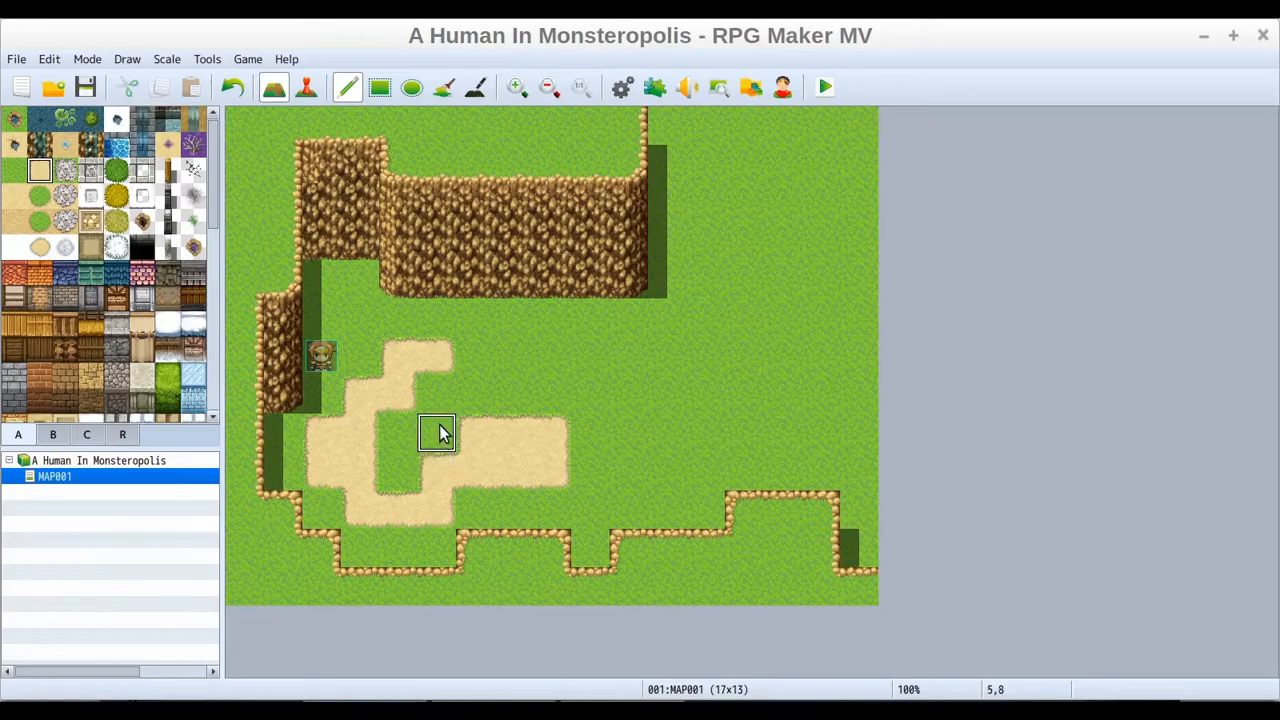
left_click(474, 388)
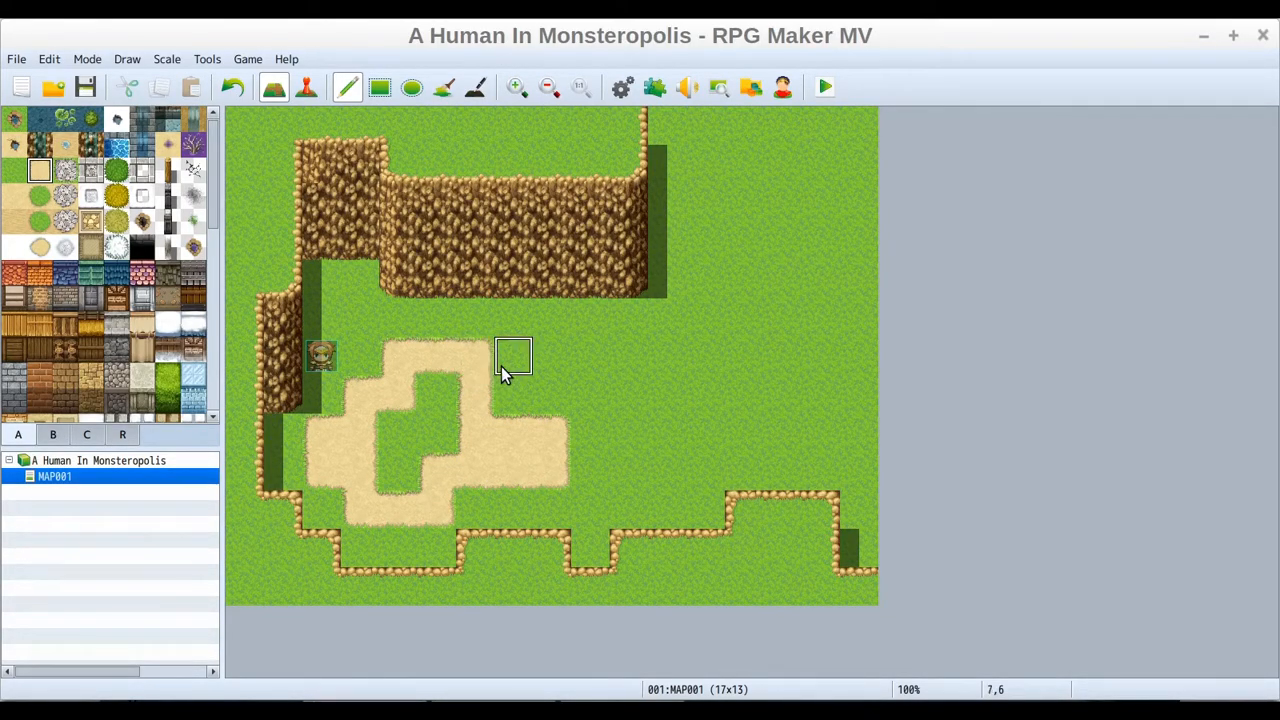
left_click(501, 366)
left_click(554, 383)
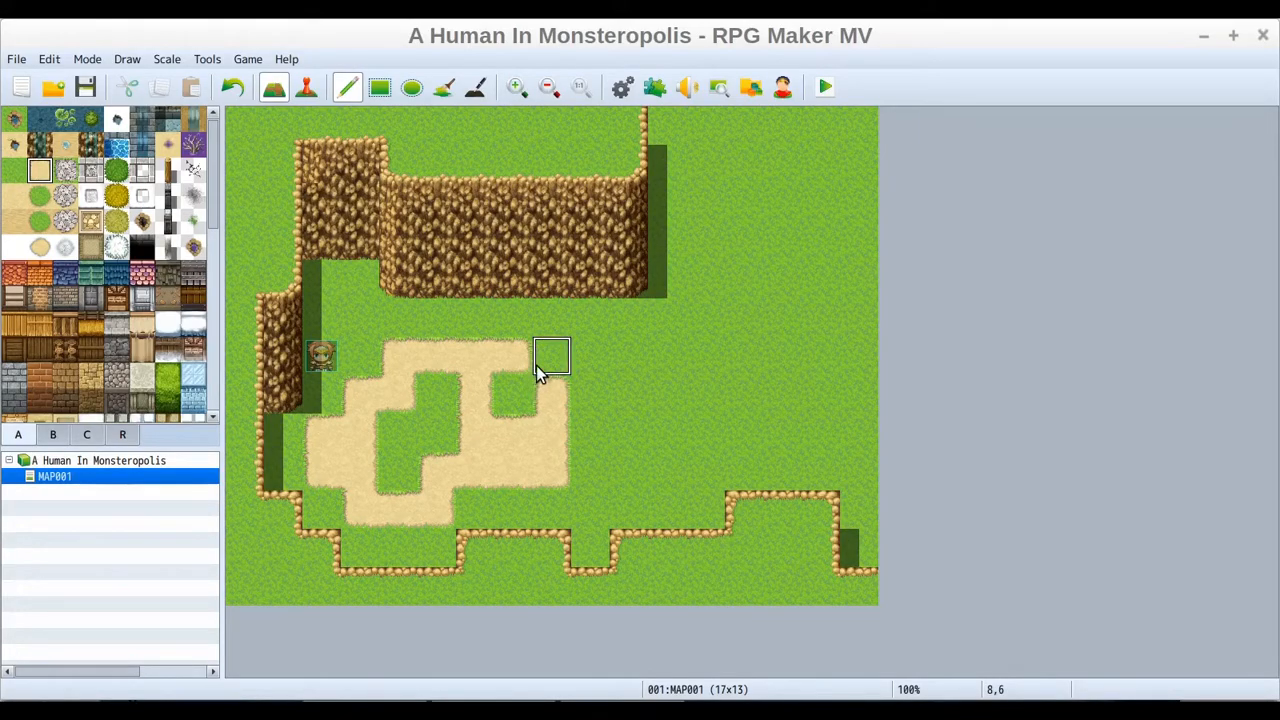
left_click(590, 356)
left_click_drag(593, 391, 649, 384)
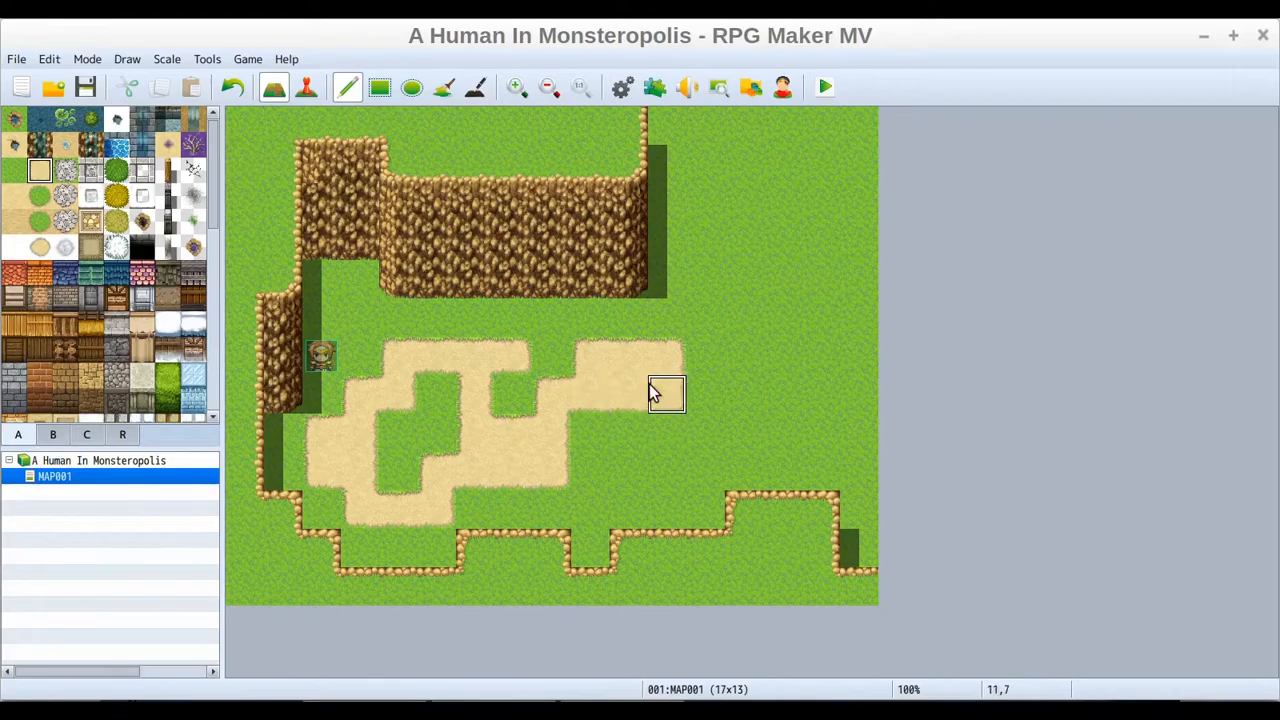
Add dirt at tiles 9,8, 11,8, 10,9 and 11,9, and widen the path with a block from tile 12,7 to 13,8
left_click(597, 436)
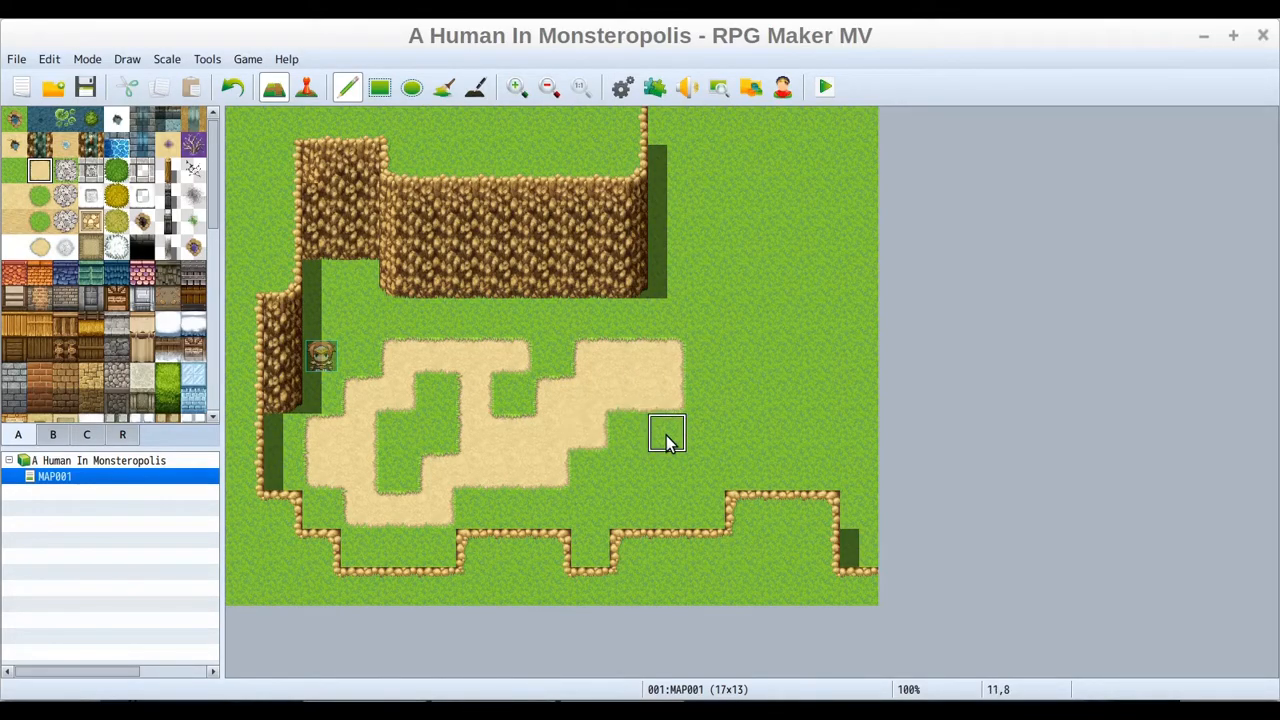
left_click(668, 442)
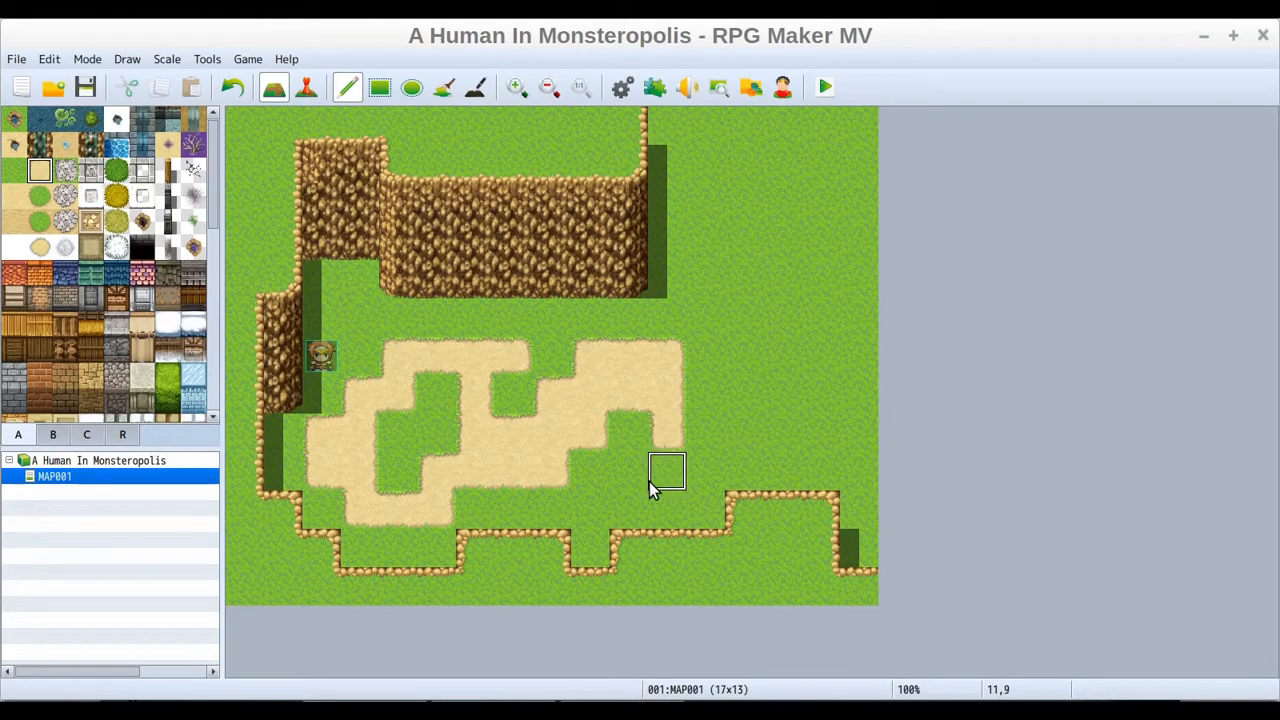
left_click(640, 487)
left_click(668, 472)
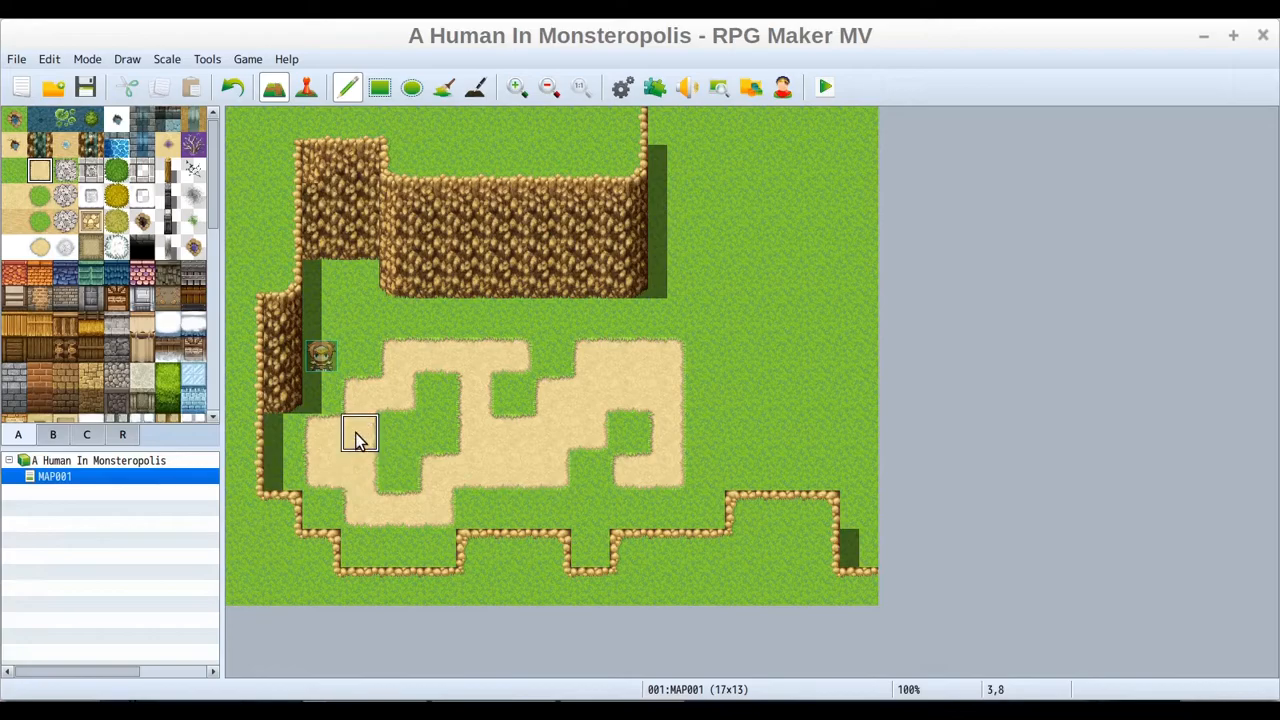
left_click_drag(692, 385, 740, 386)
left_click_drag(705, 430, 727, 419)
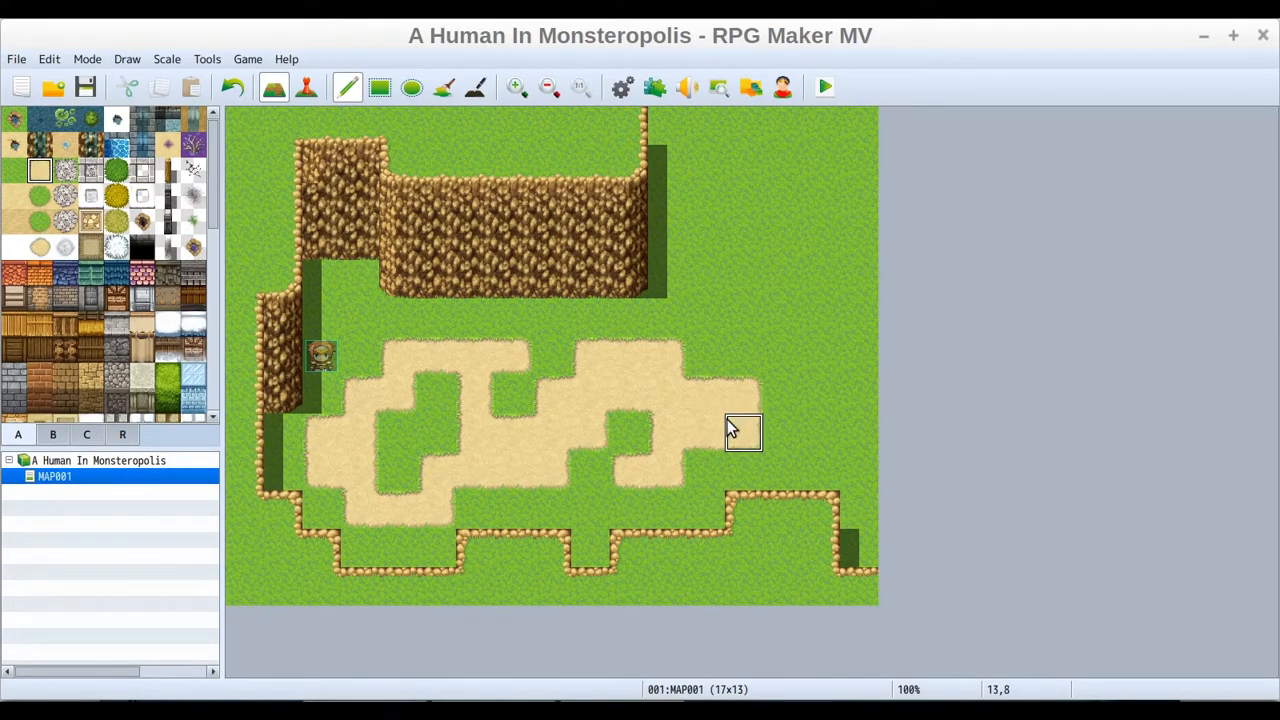
Continue the dirt path to the map's right edge using tiles 14,6 to 15,6, 14,7 to 16,7, and 15,8 to 16,8
left_click_drag(797, 364, 814, 362)
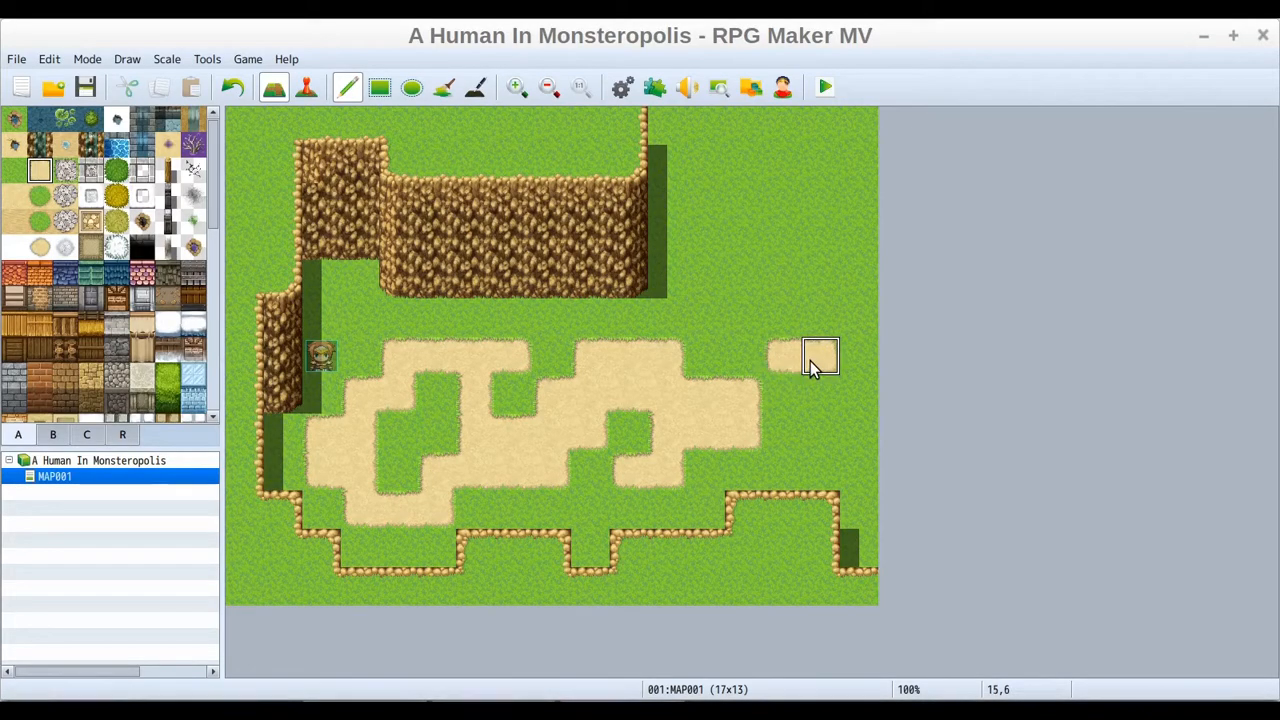
left_click_drag(846, 402, 846, 418)
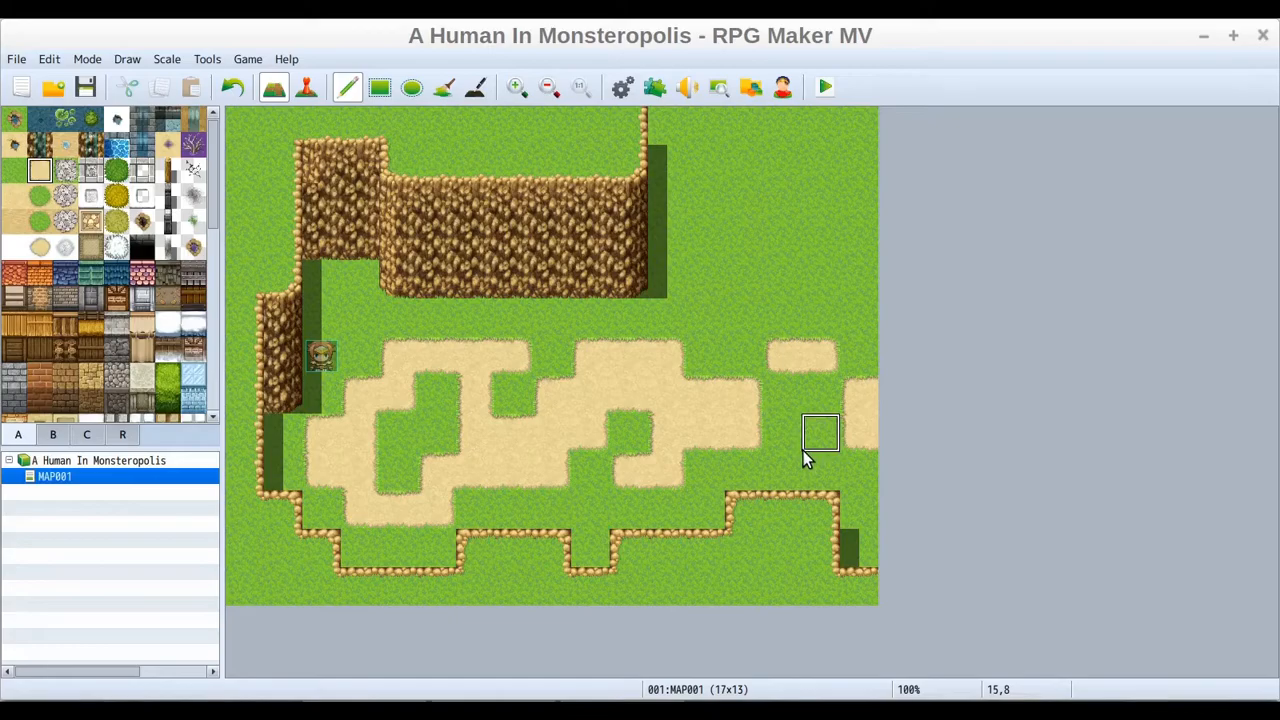
left_click(786, 394)
left_click(823, 396)
left_click(828, 430)
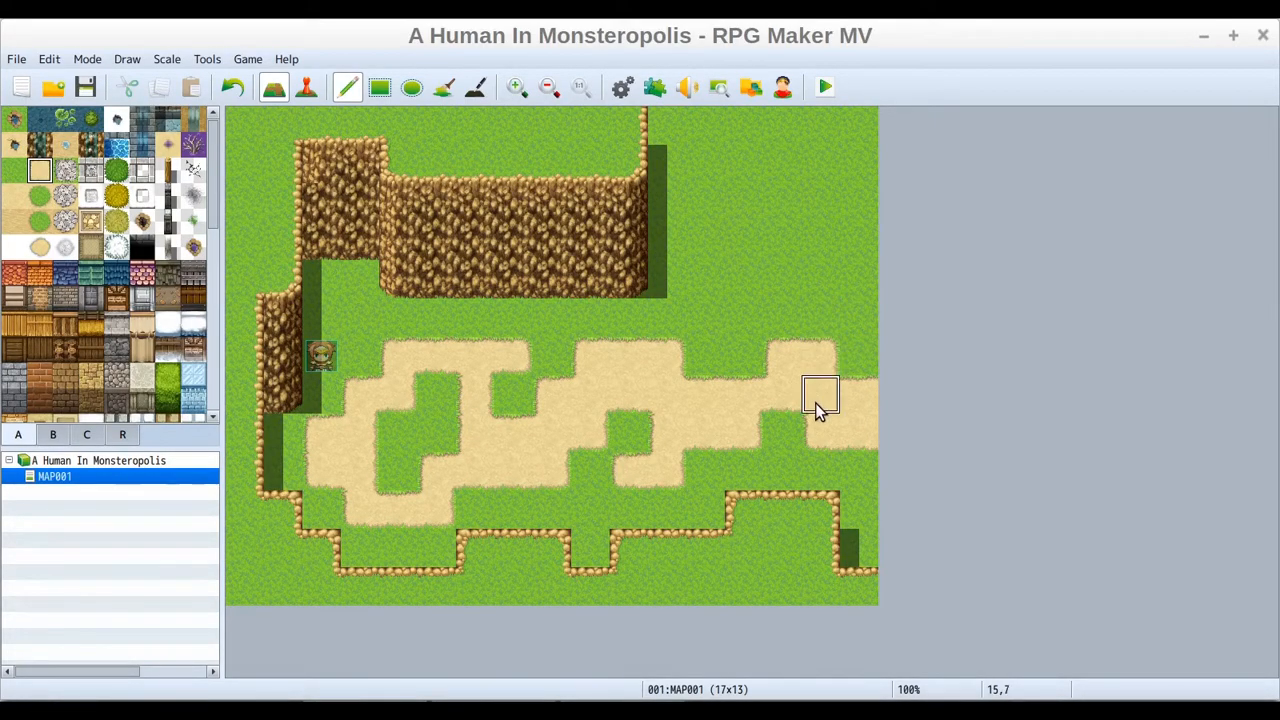
Keep the dirt path at tile 16,7 and repaint tile 15,6 as meadow grass
left_click(868, 397)
left_click(14, 172)
left_click(820, 358)
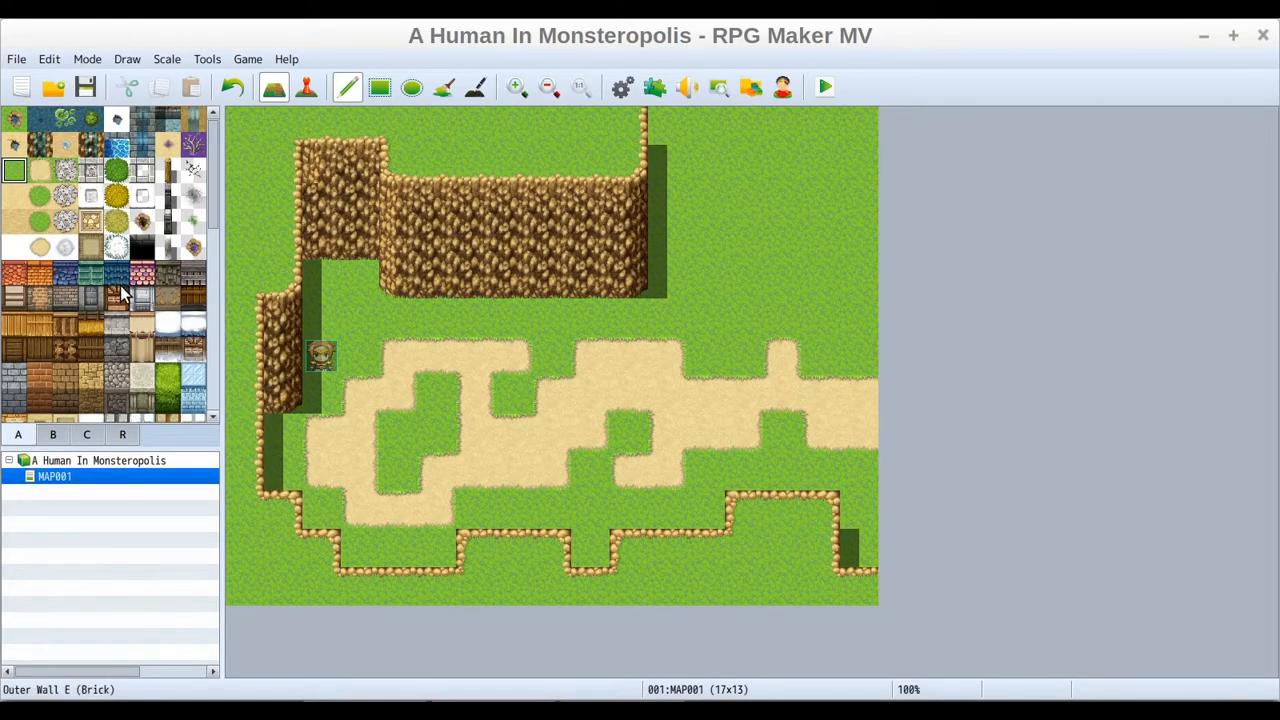
Try painting a block of the lower Meadow floor tile from tile 12,4 to 14,5 and undo it
scroll(120, 285, "down", 2)
scroll(152, 270, "down", 8)
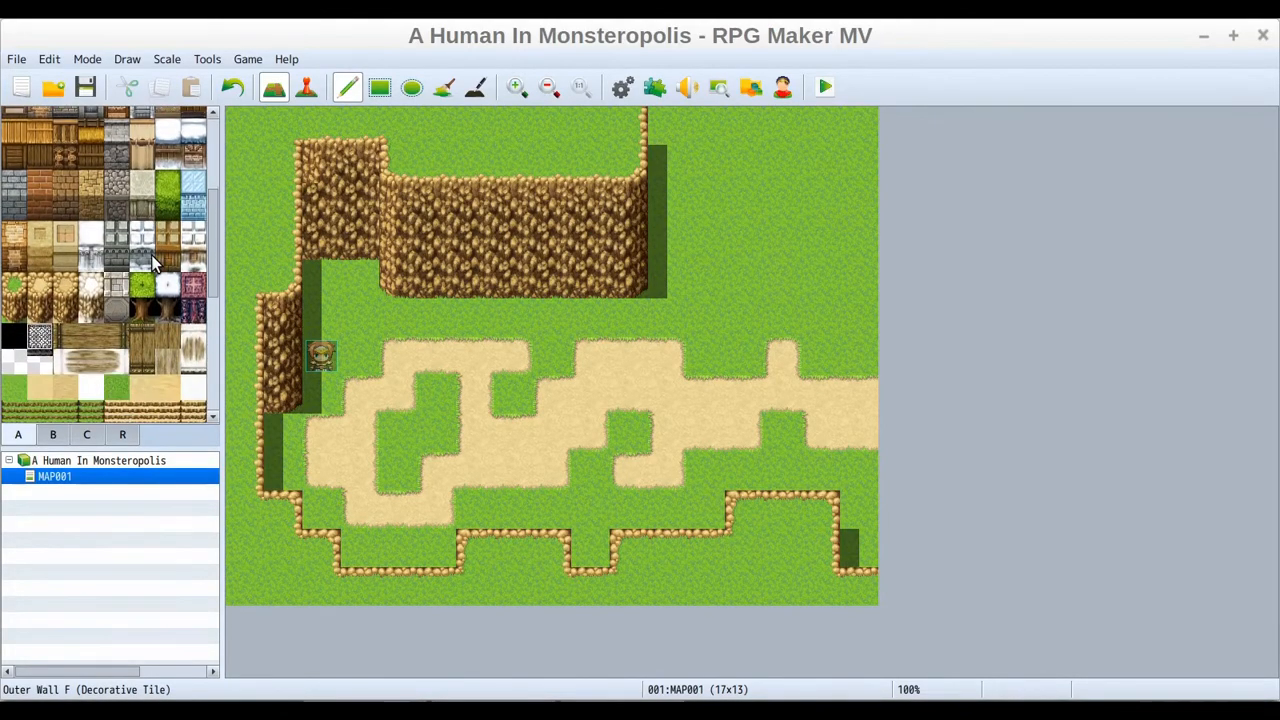
scroll(152, 262, "down", 6)
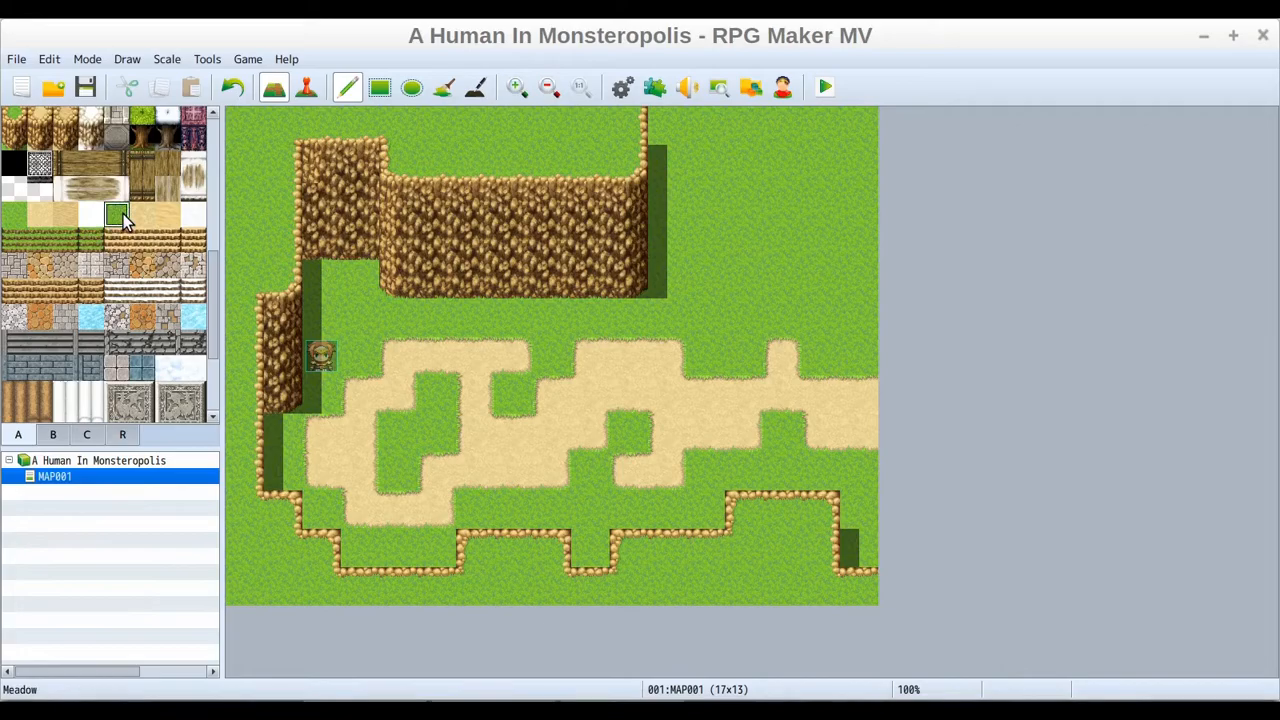
left_click(707, 303)
mouse_move(791, 293)
left_mouse_down()
mouse_move(754, 311)
mouse_move(723, 283)
left_mouse_up()
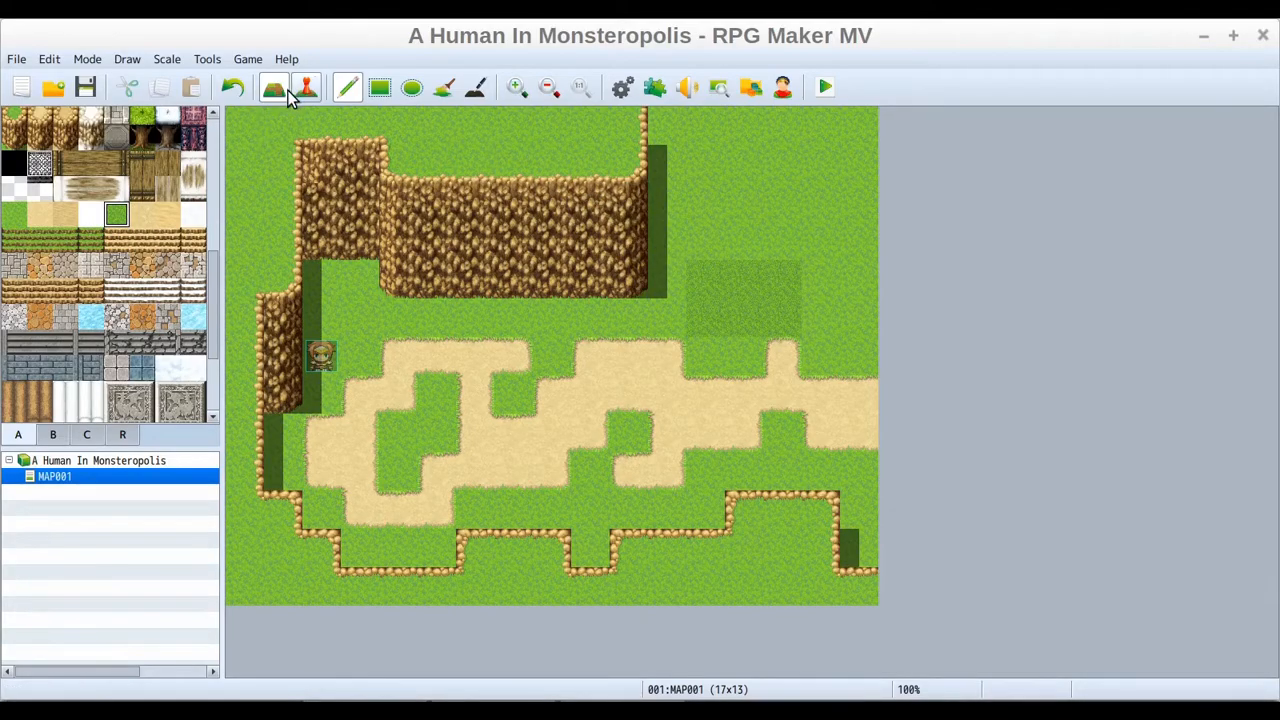
left_click(232, 87)
Try painting the dark green grass overlay from the lower map edge up across the dirt path, and undo it
scroll(95, 236, "up", 2)
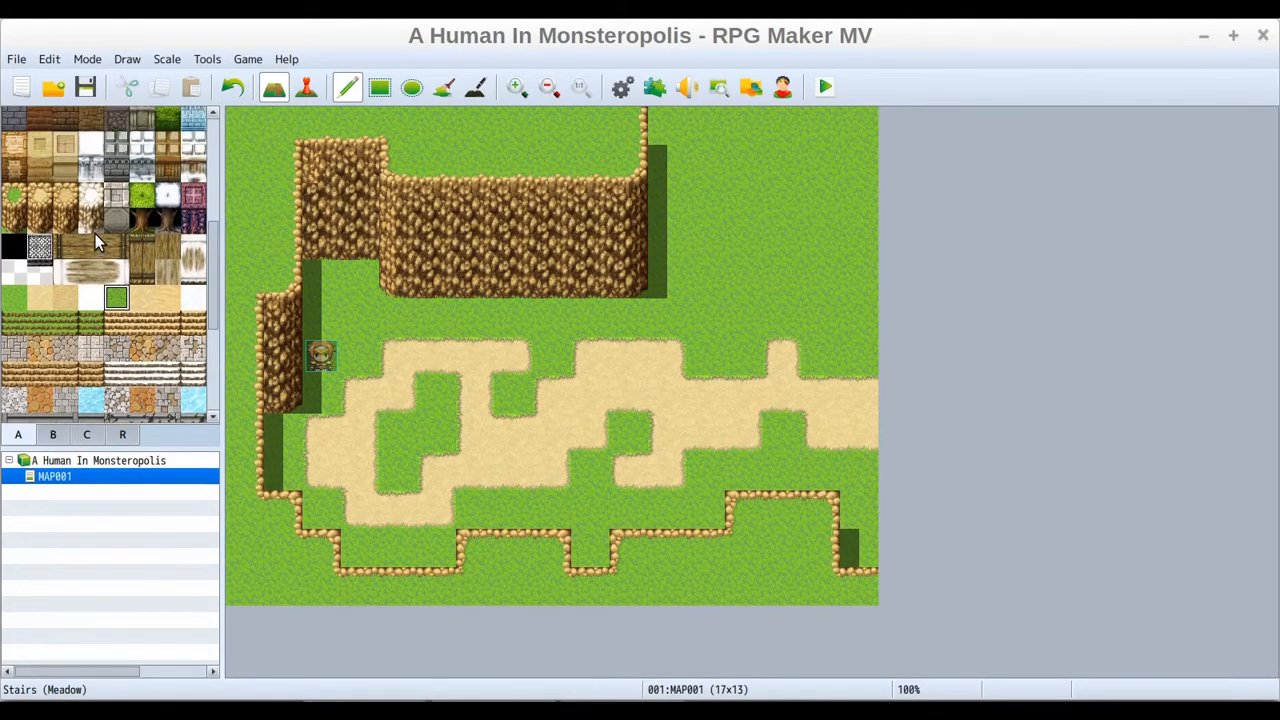
left_click_drag(213, 257, 217, 145)
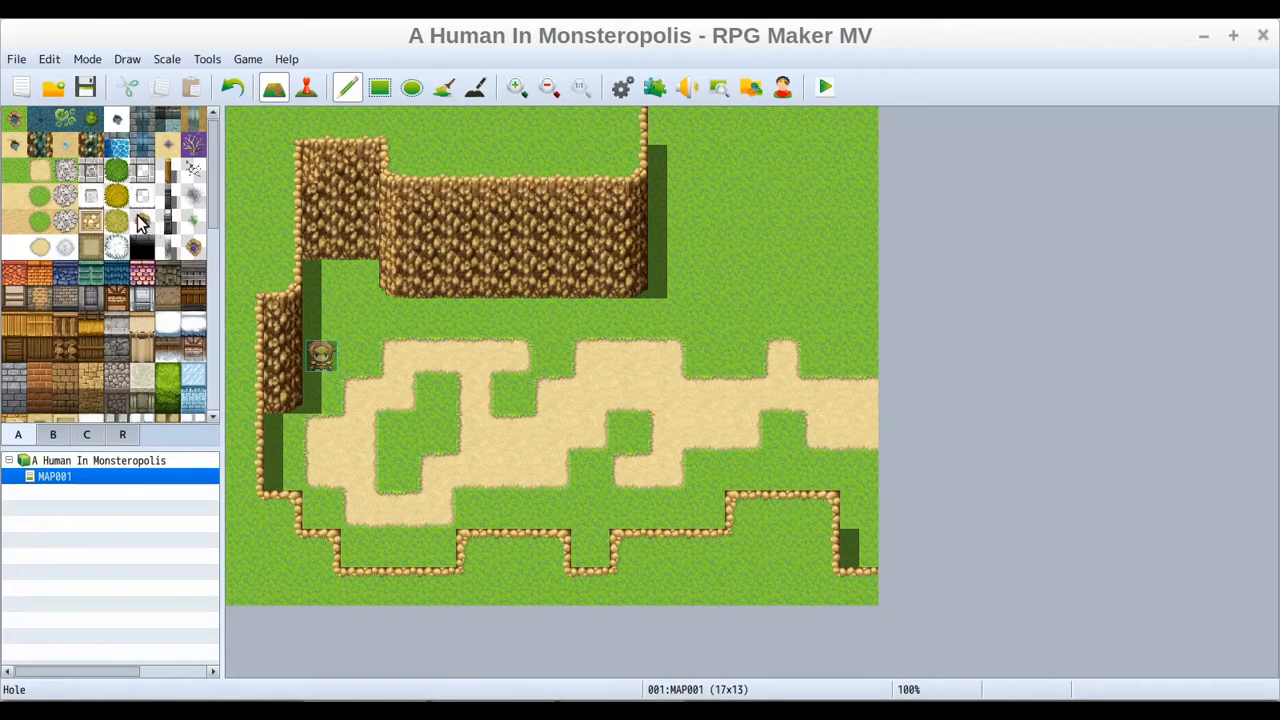
left_click(194, 222)
mouse_move(770, 570)
left_mouse_down()
mouse_move(686, 586)
mouse_move(759, 560)
mouse_move(666, 571)
left_mouse_up()
mouse_move(750, 576)
left_mouse_down()
mouse_move(654, 560)
mouse_move(777, 568)
mouse_move(688, 415)
mouse_move(766, 366)
mouse_move(675, 405)
left_mouse_up()
mouse_move(728, 484)
left_mouse_down()
mouse_move(830, 370)
mouse_move(728, 342)
left_mouse_up()
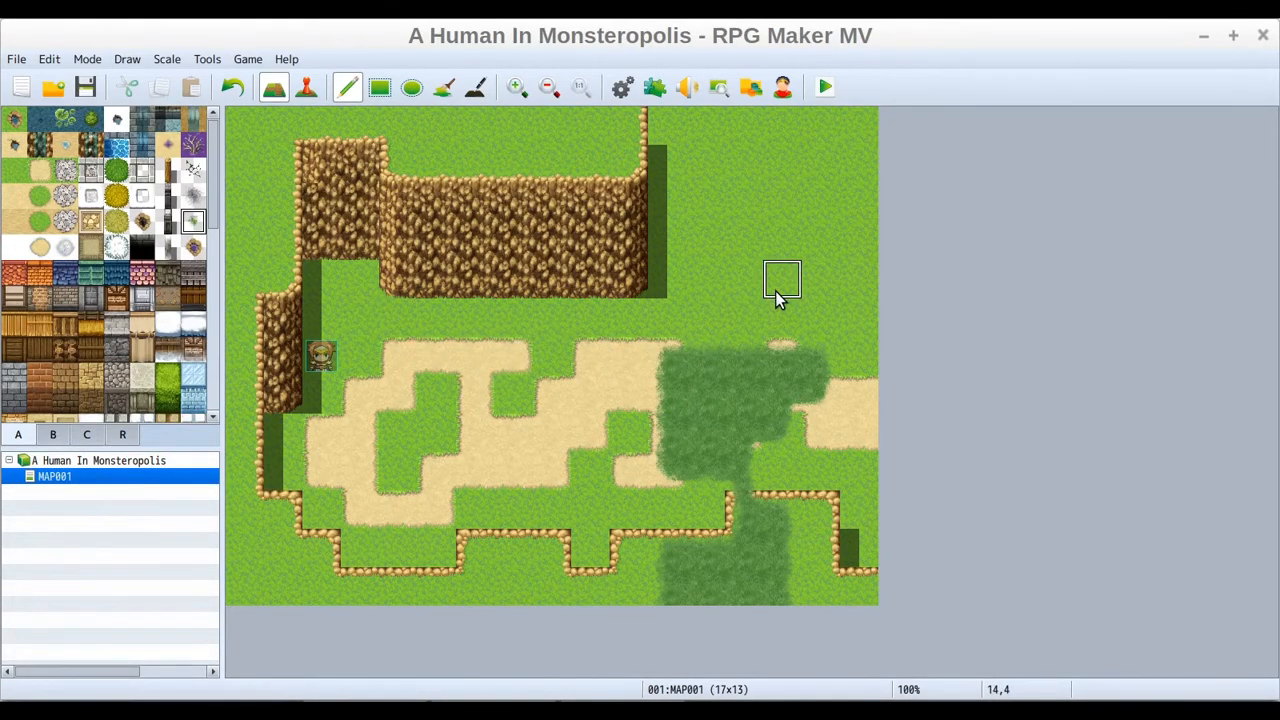
left_click(231, 88)
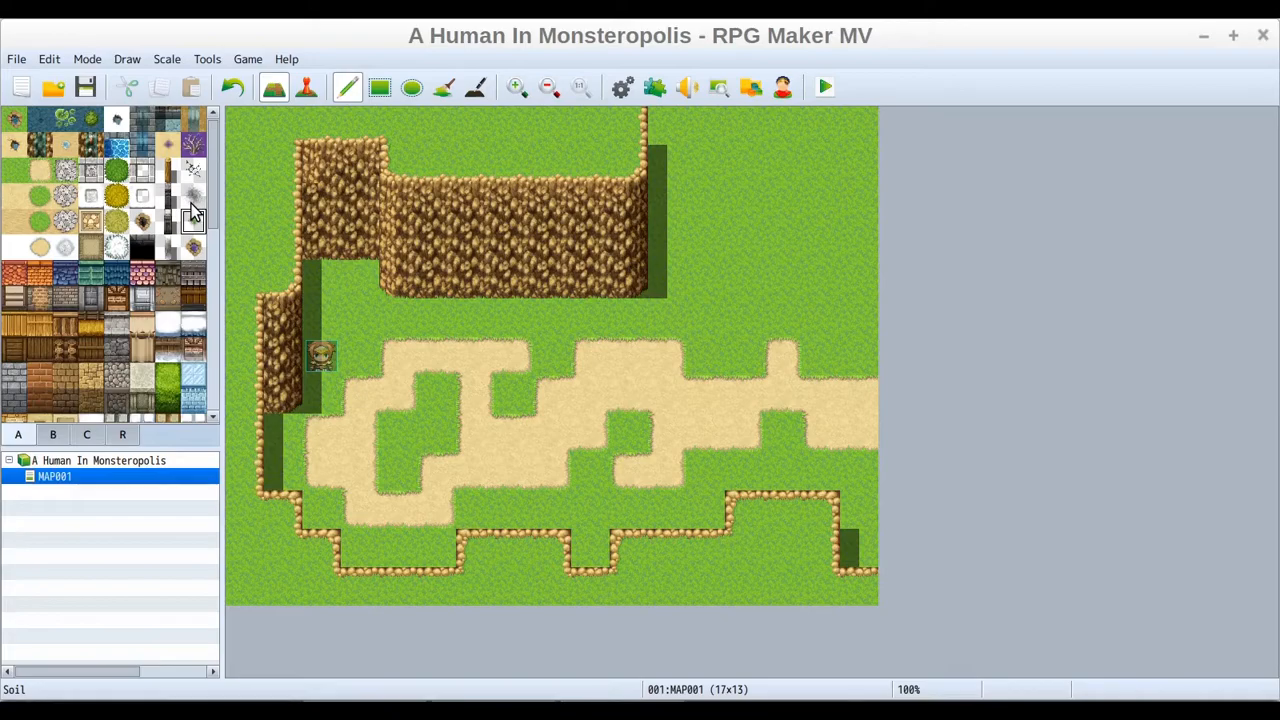
Try painting Grass (Dirt) on tiles 12,11 to 14,11 and the row below, undoing each attempt
left_click(38, 197)
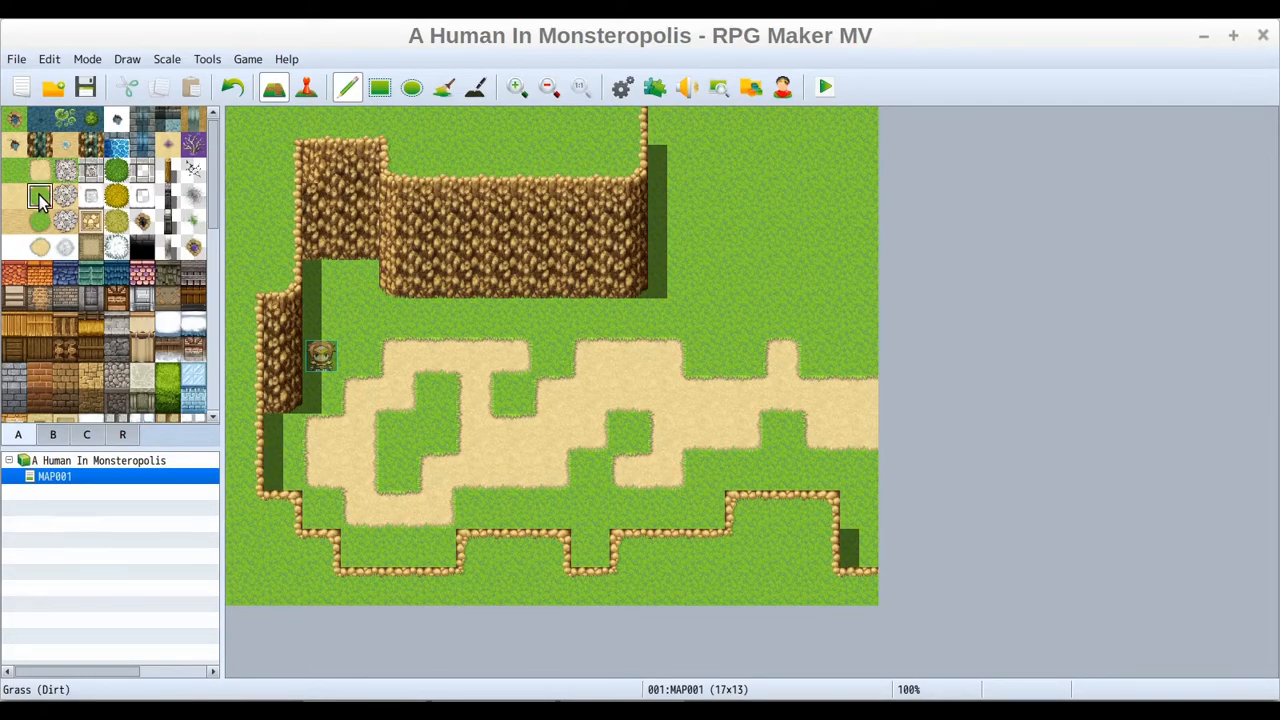
left_click_drag(777, 549, 694, 580)
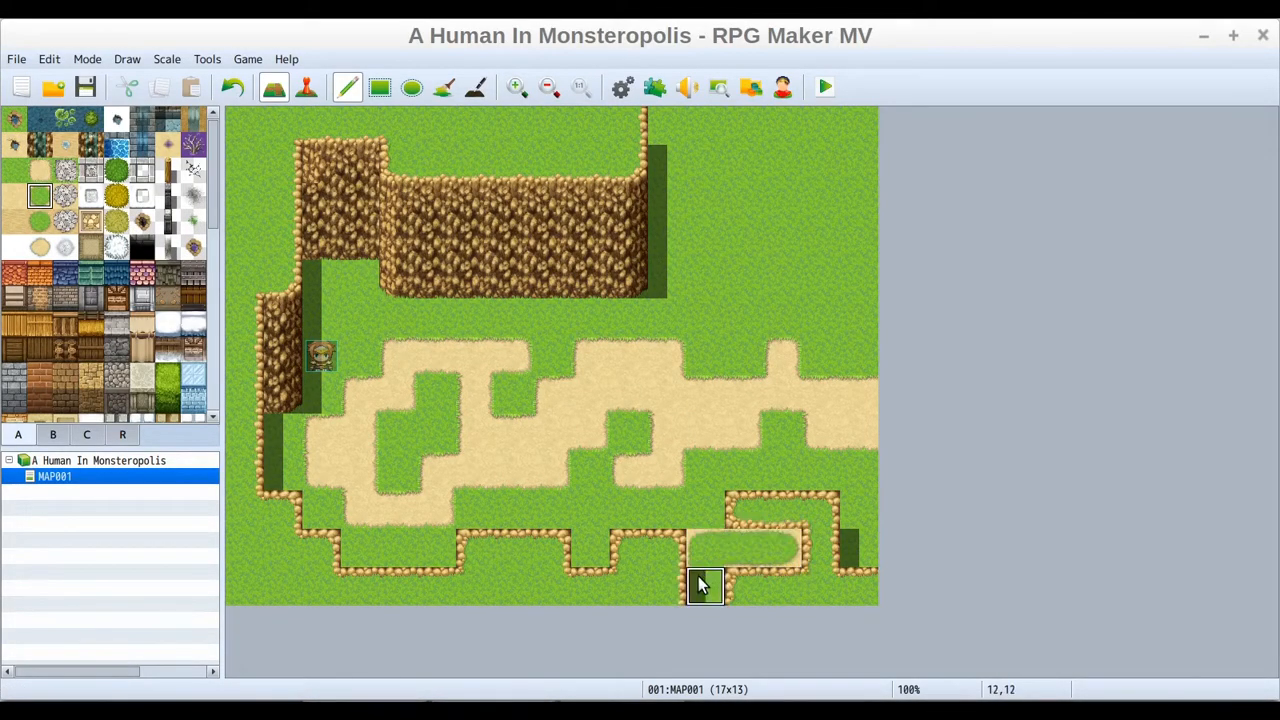
left_click(232, 88)
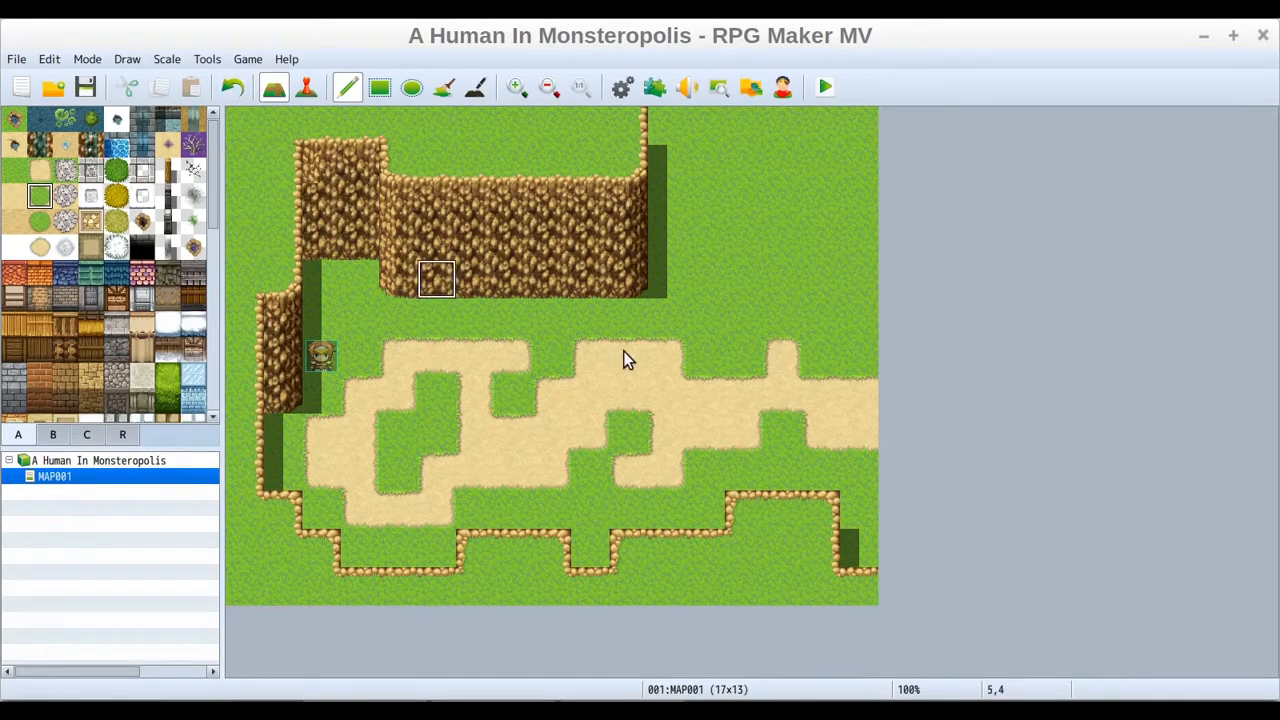
left_click(780, 557)
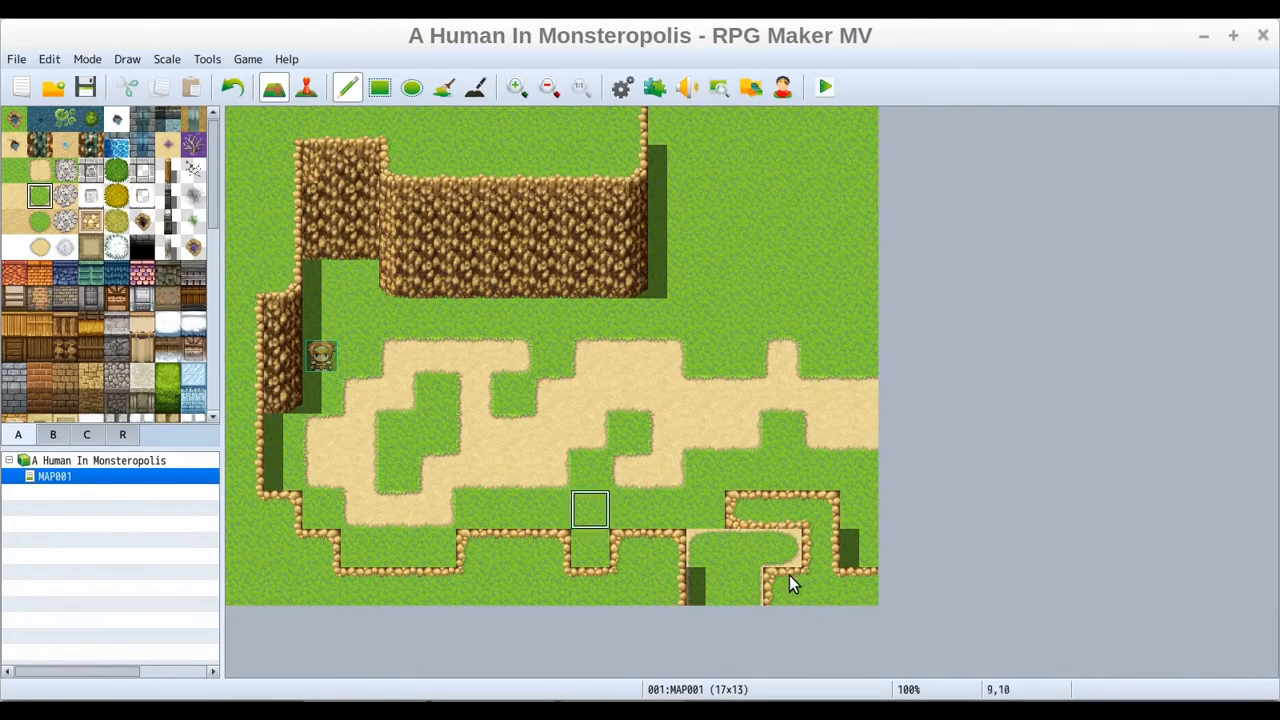
left_click(232, 87)
left_click(231, 88)
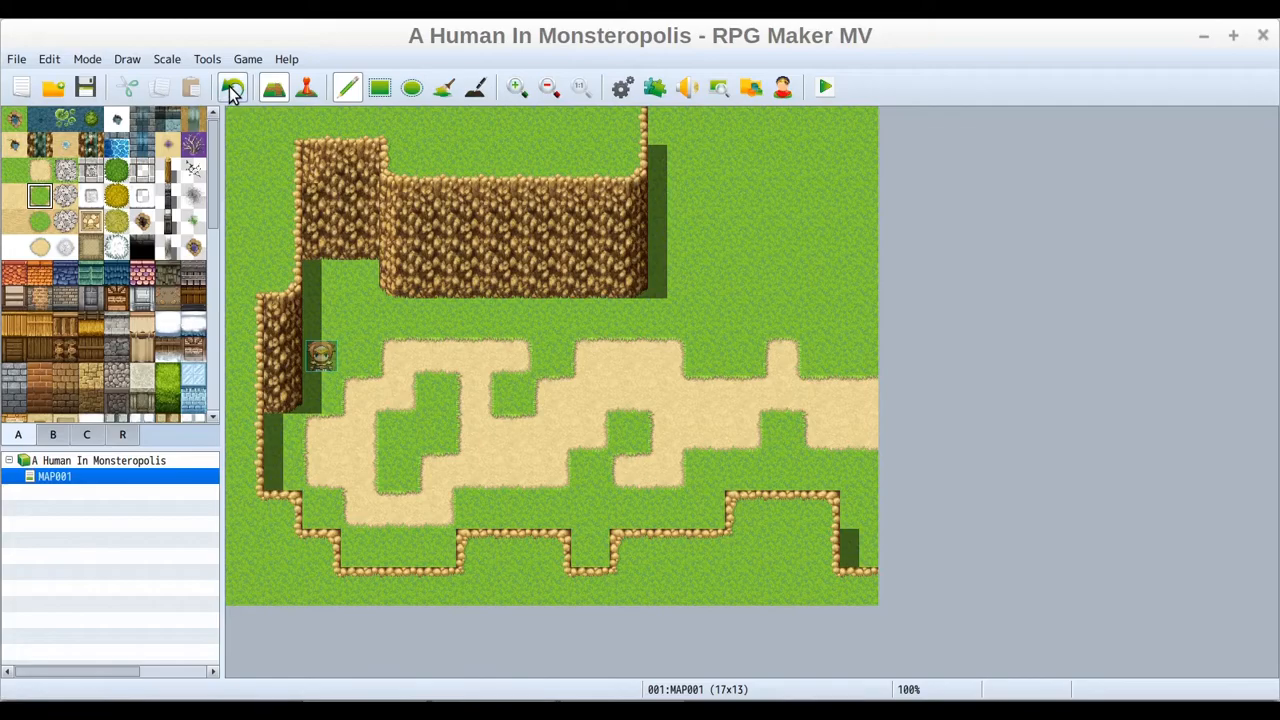
Paint a Bush patch on tiles 13,11 to 14,11 and 12,12 to 14,12 below the ledge
left_click(116, 195)
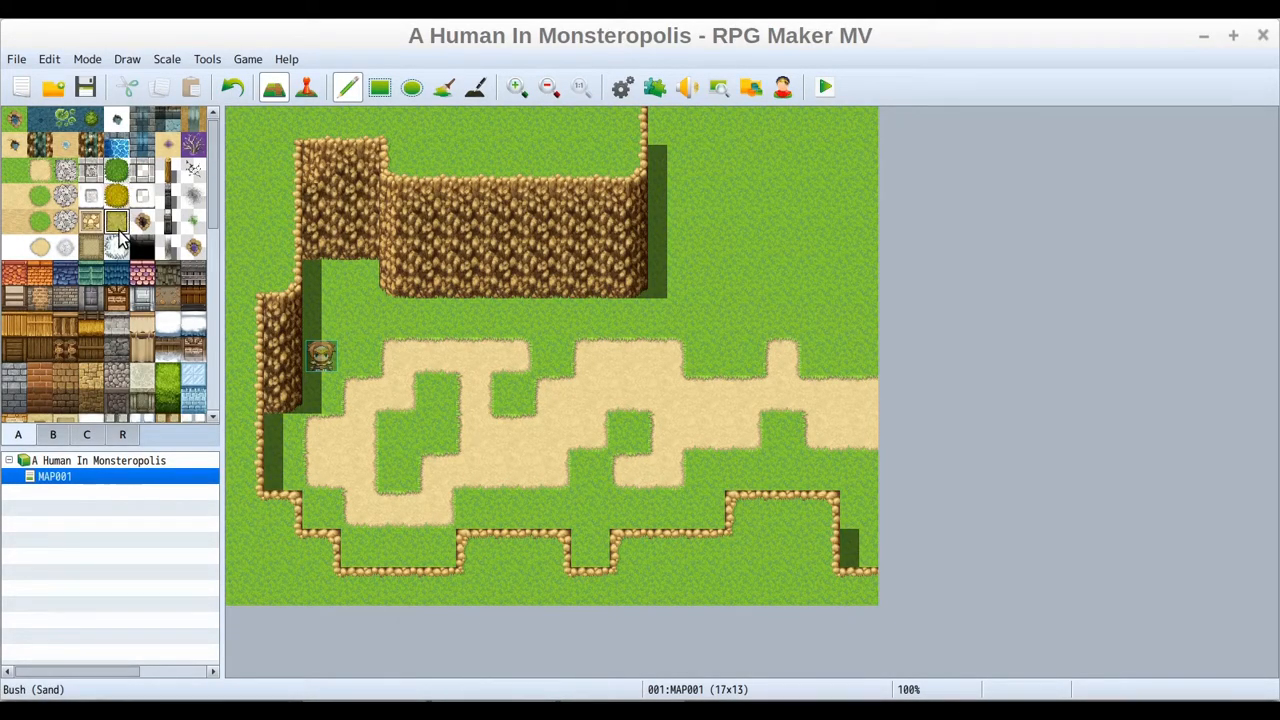
left_click(193, 222)
left_click(116, 170)
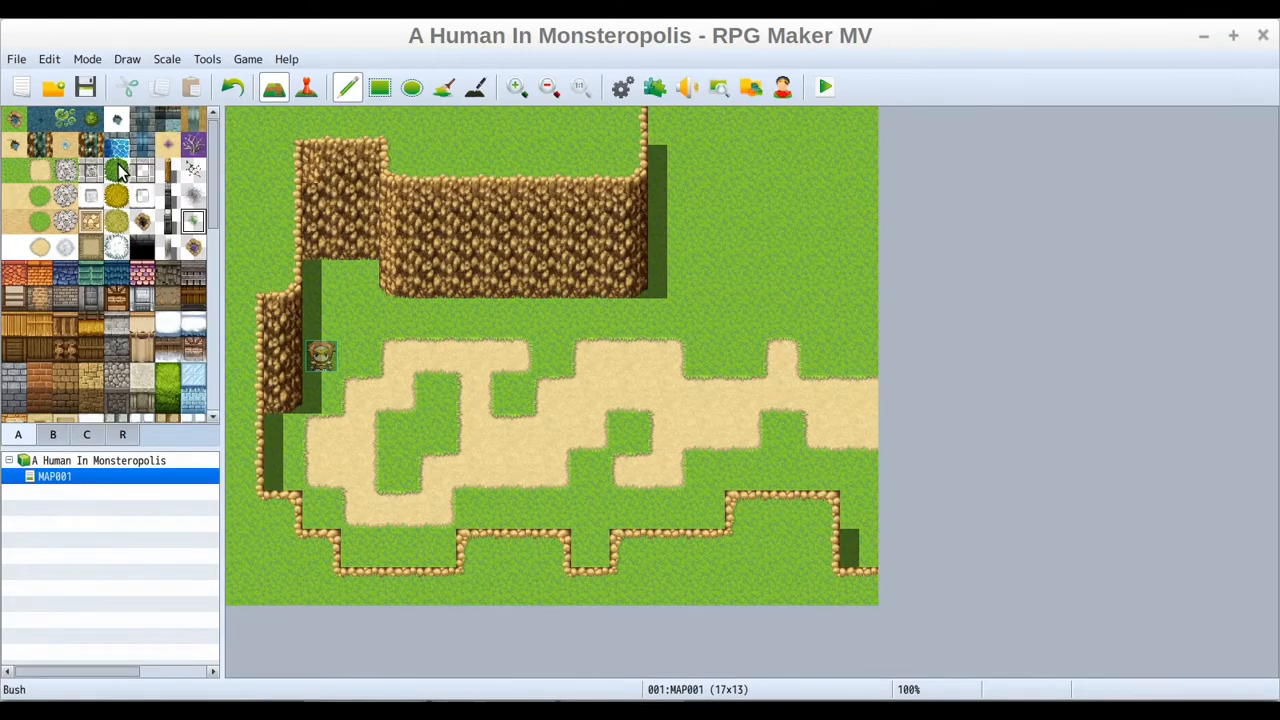
left_click(750, 555)
mouse_move(780, 568)
left_mouse_down()
mouse_move(797, 591)
mouse_move(697, 591)
left_mouse_up()
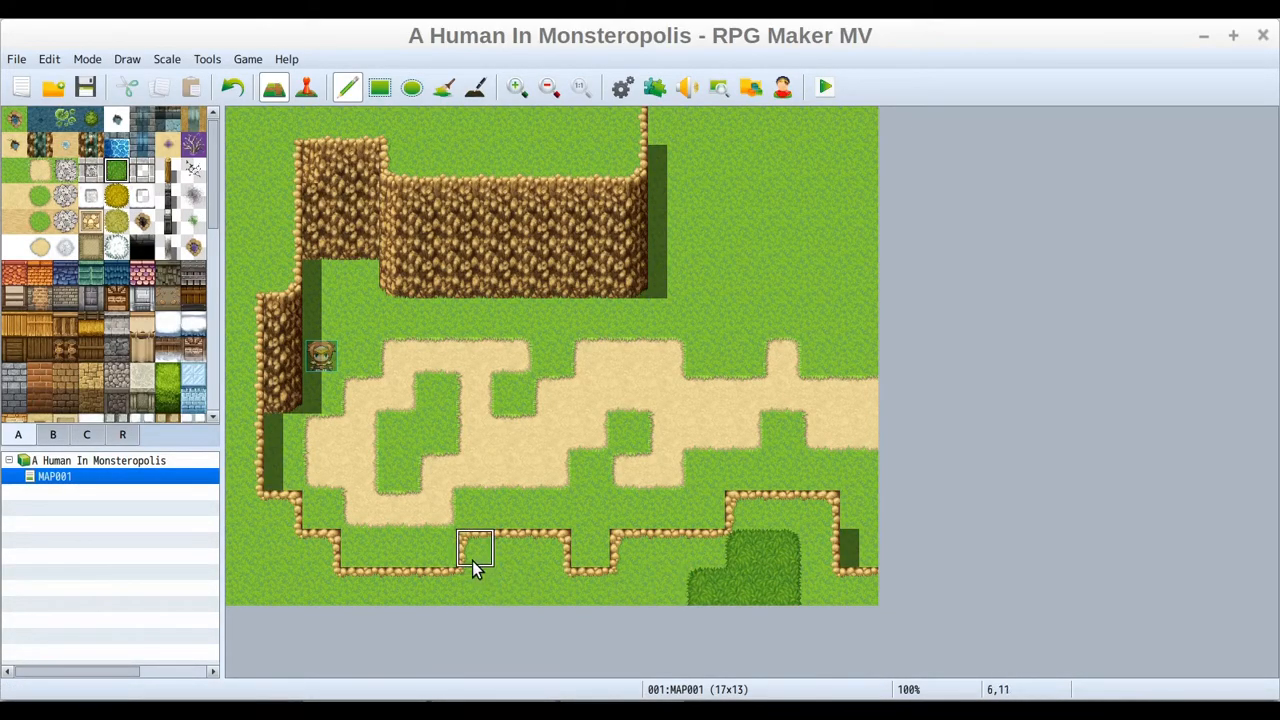
Paint the dark green grass overlay on tiles 0,0 to 0,3 and tile 1,0
left_click(193, 221)
left_click_drag(240, 236, 243, 137)
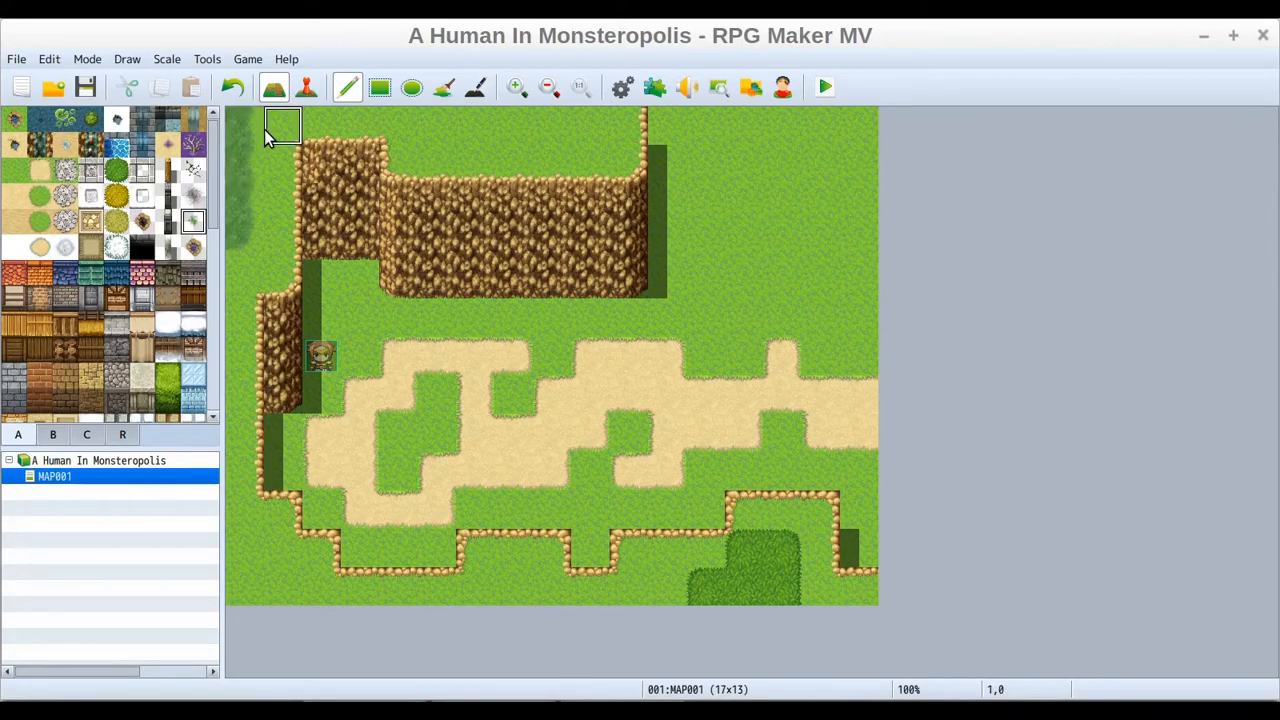
left_click(263, 131)
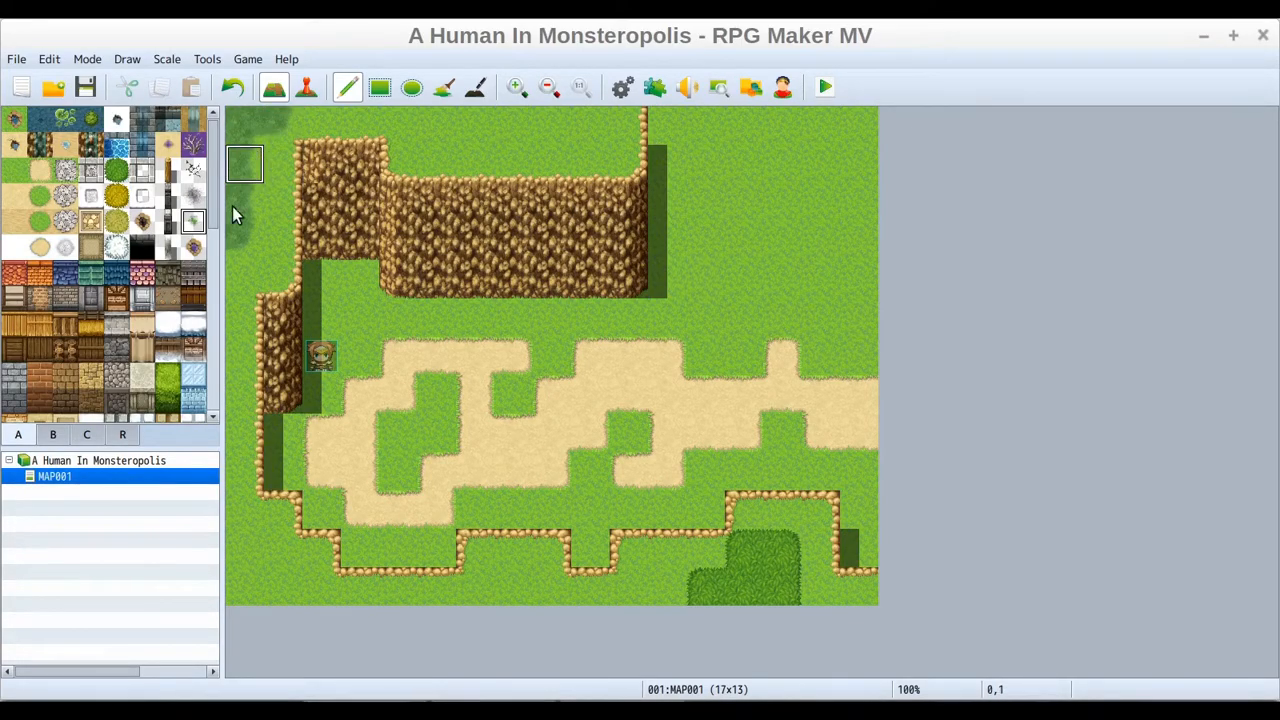
Paint Bush (Sand) on tiles 5,0 and 6,0 above the cliff
left_click(116, 170)
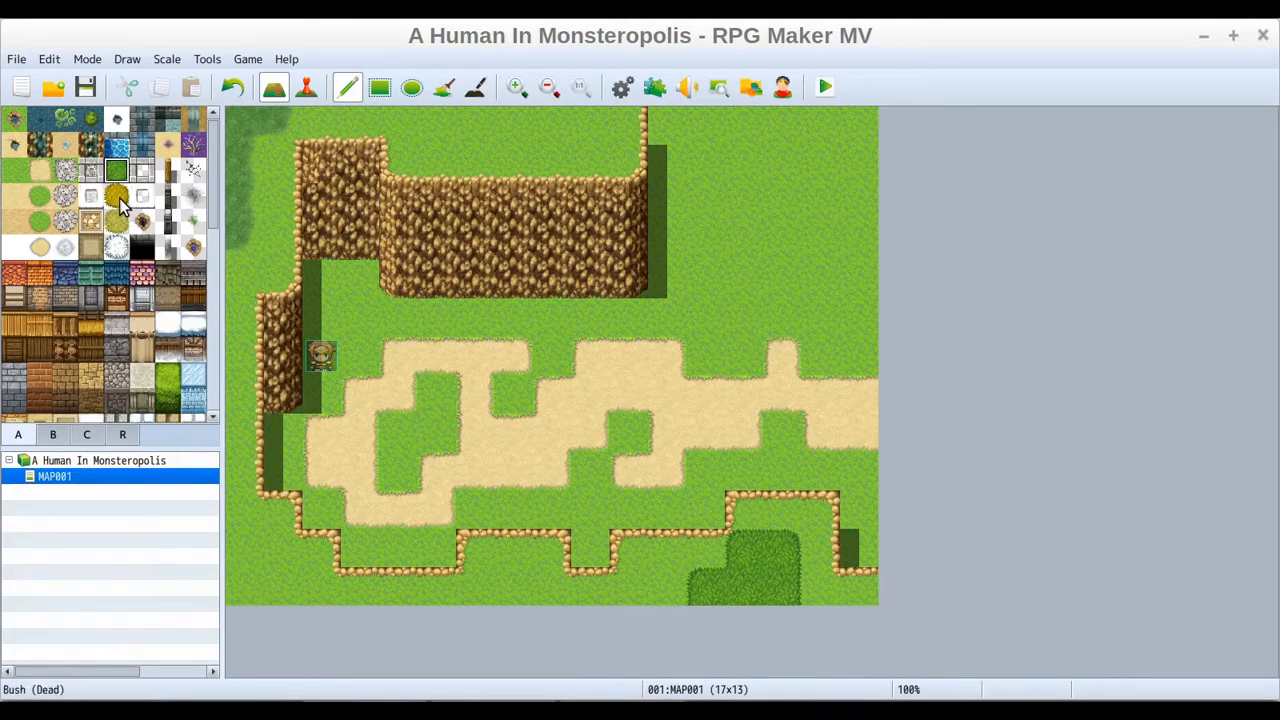
left_click(116, 221)
left_click(437, 125)
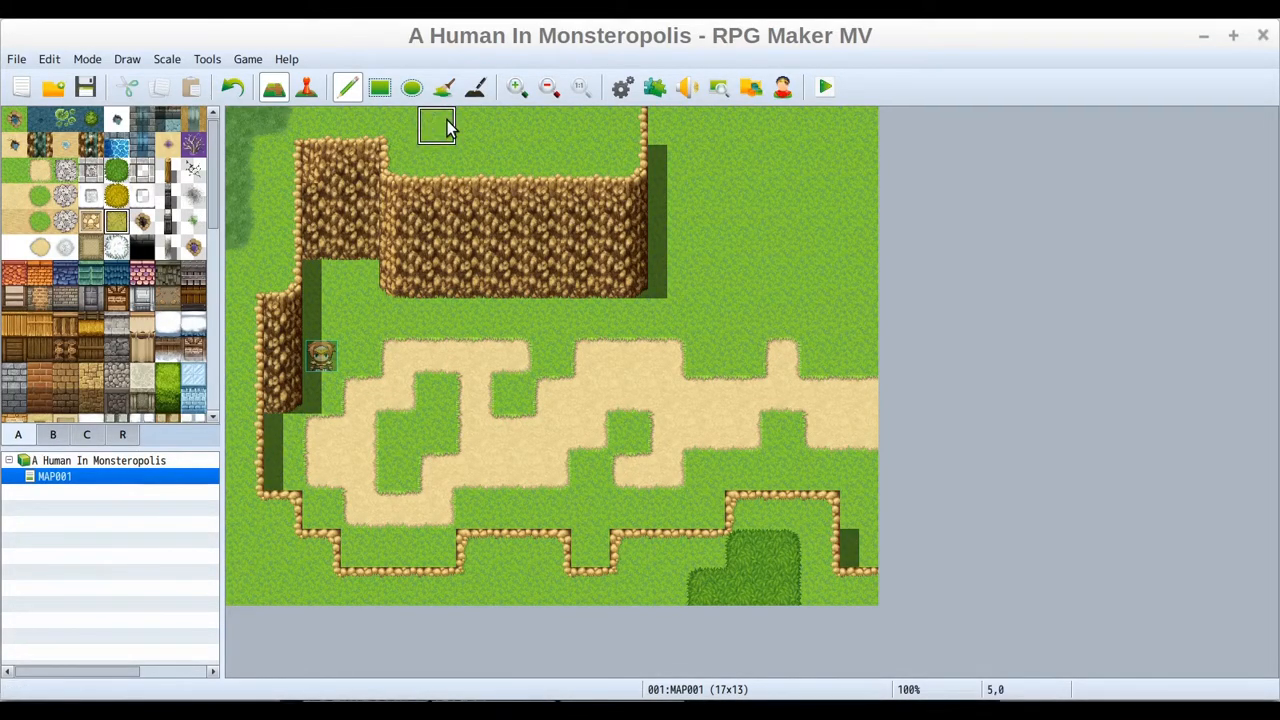
left_click(468, 116)
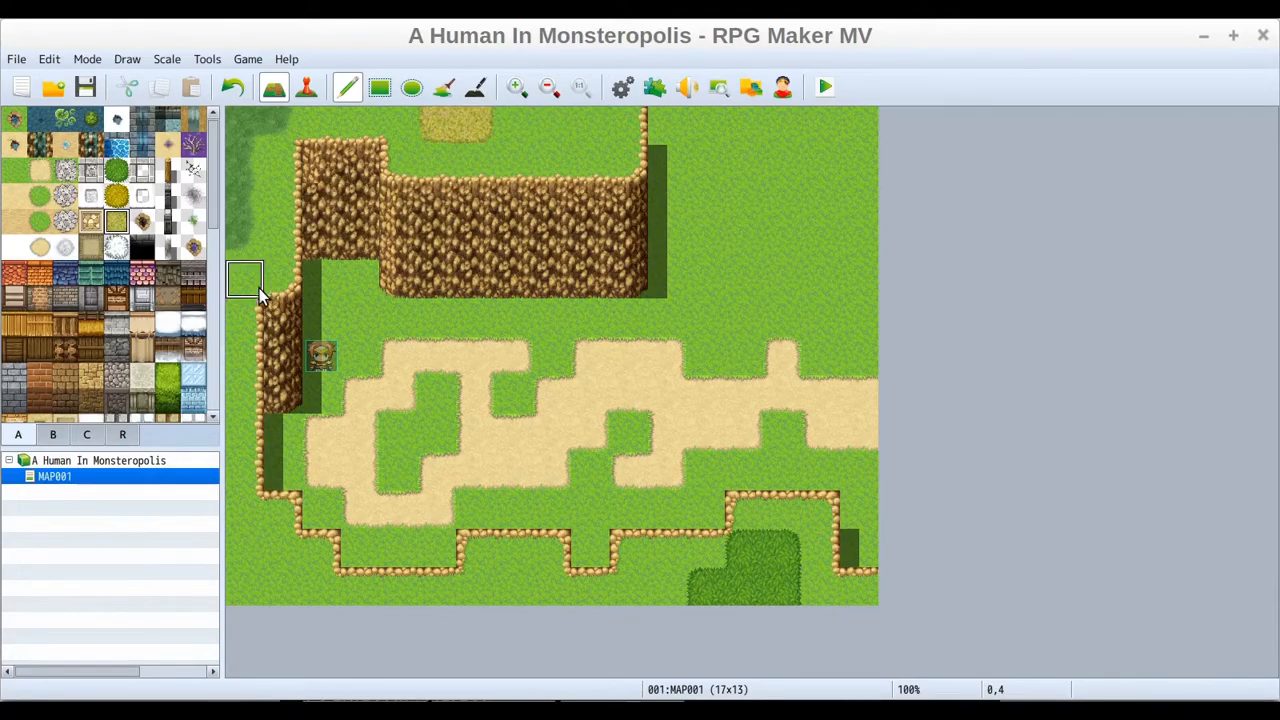
Paint Bush on tiles 0,11 to 0,12, in irregular patches between tiles 12,1 and 16,4, and on tiles 13,0 to 14,0
left_click(116, 170)
left_click_drag(249, 583, 243, 551)
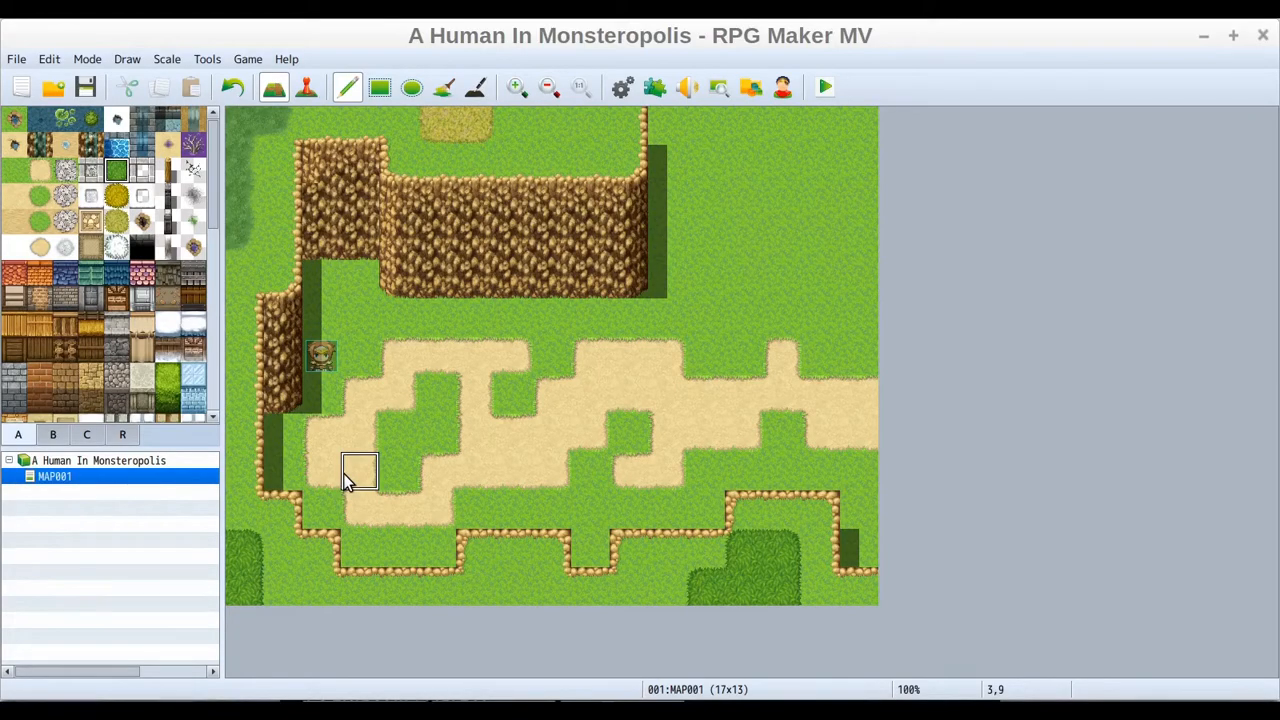
mouse_move(706, 160)
left_mouse_down()
mouse_move(727, 210)
mouse_move(786, 278)
mouse_move(815, 270)
mouse_move(863, 209)
mouse_move(817, 206)
mouse_move(852, 245)
mouse_move(808, 163)
mouse_move(853, 162)
left_mouse_up()
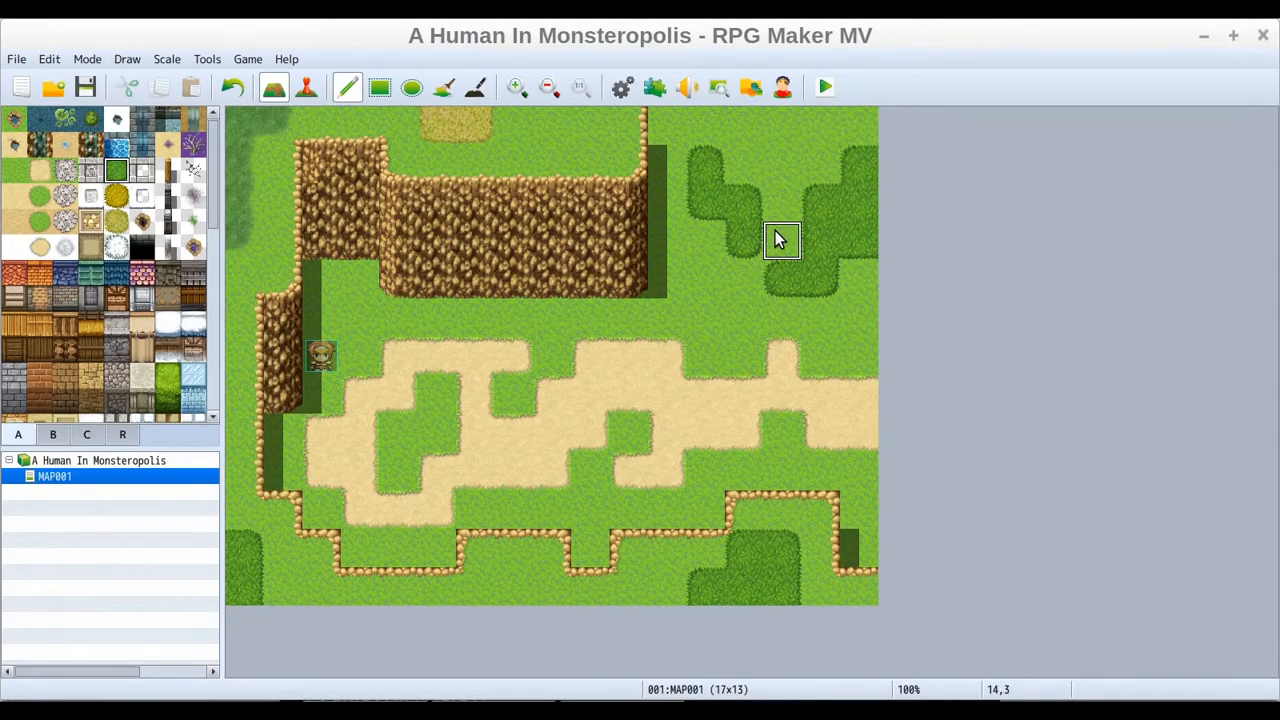
left_click(752, 132)
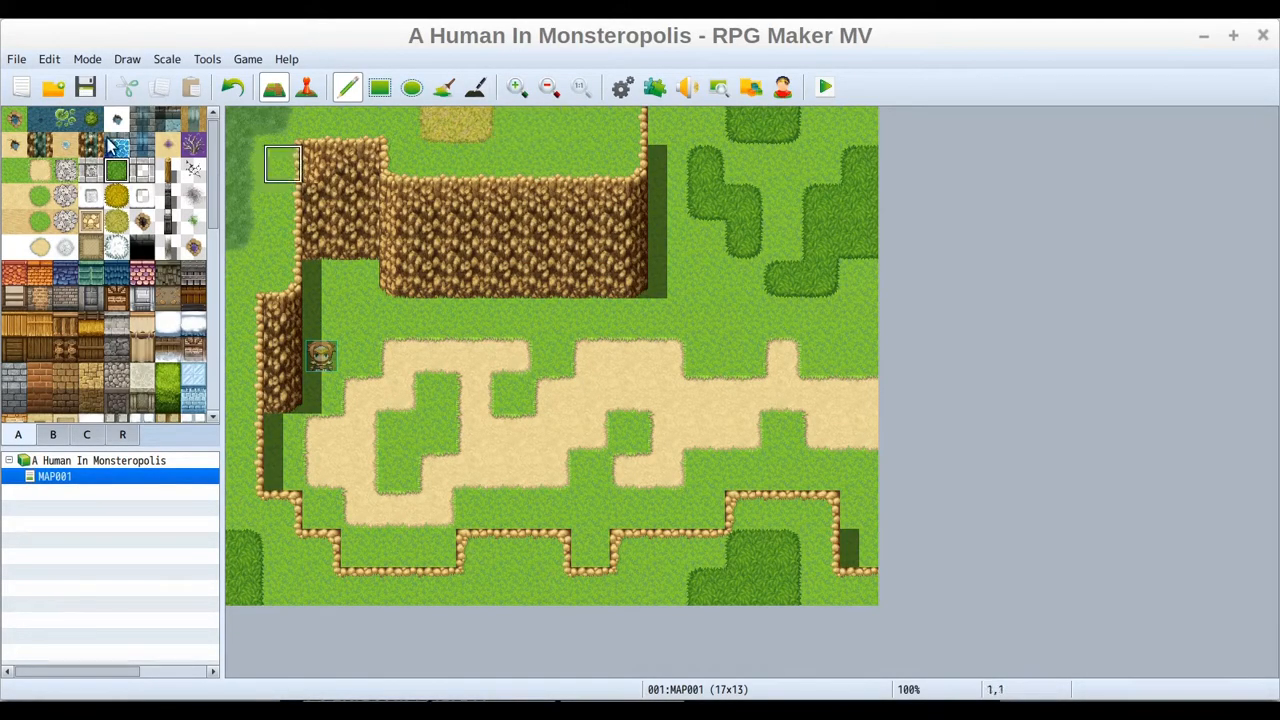
Try painting Bush on tiles 8,0, 9,0 and 9,1 above the cliff, and undo the patch
left_click(562, 125)
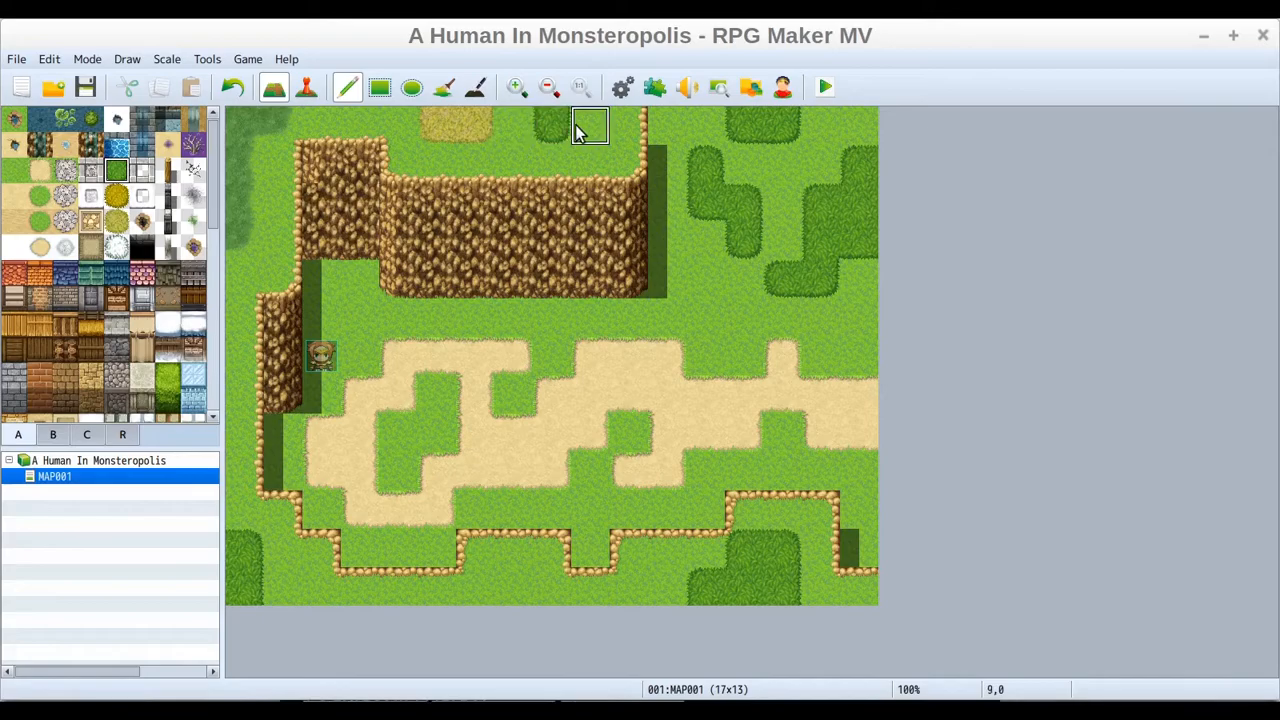
left_click_drag(588, 158, 591, 123)
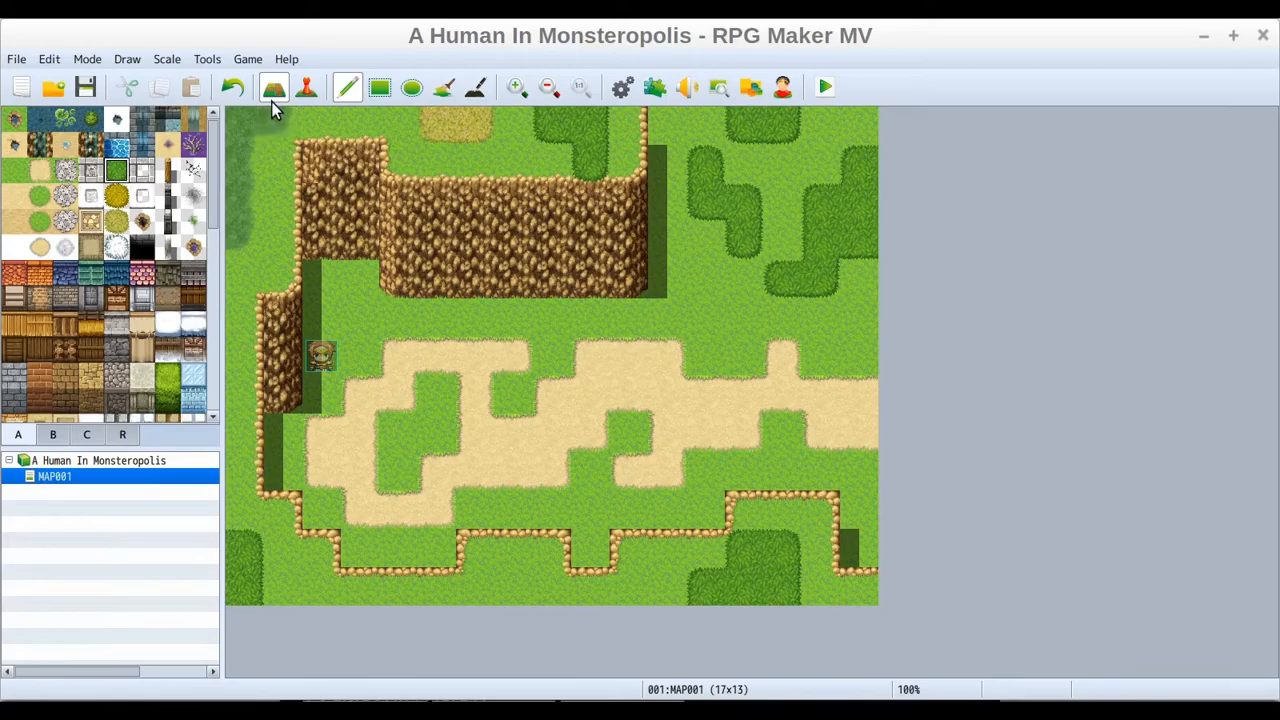
left_click(236, 87)
left_click(236, 87)
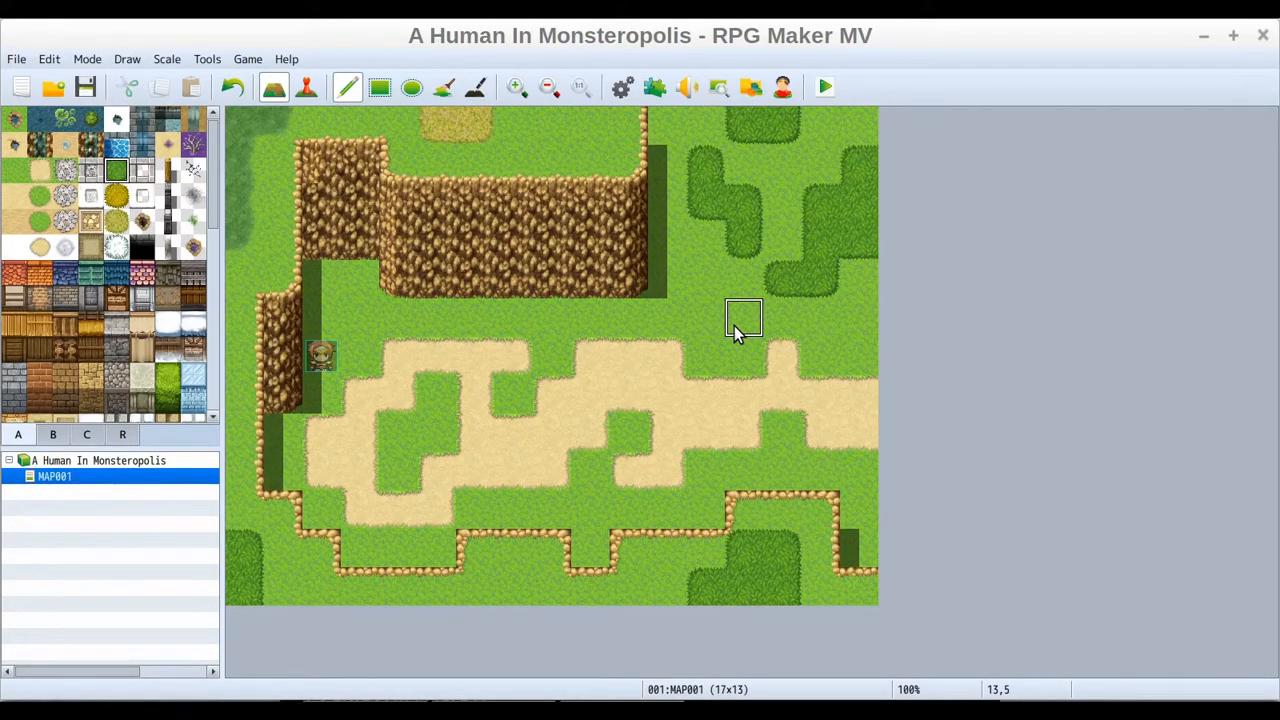
left_click(436, 388)
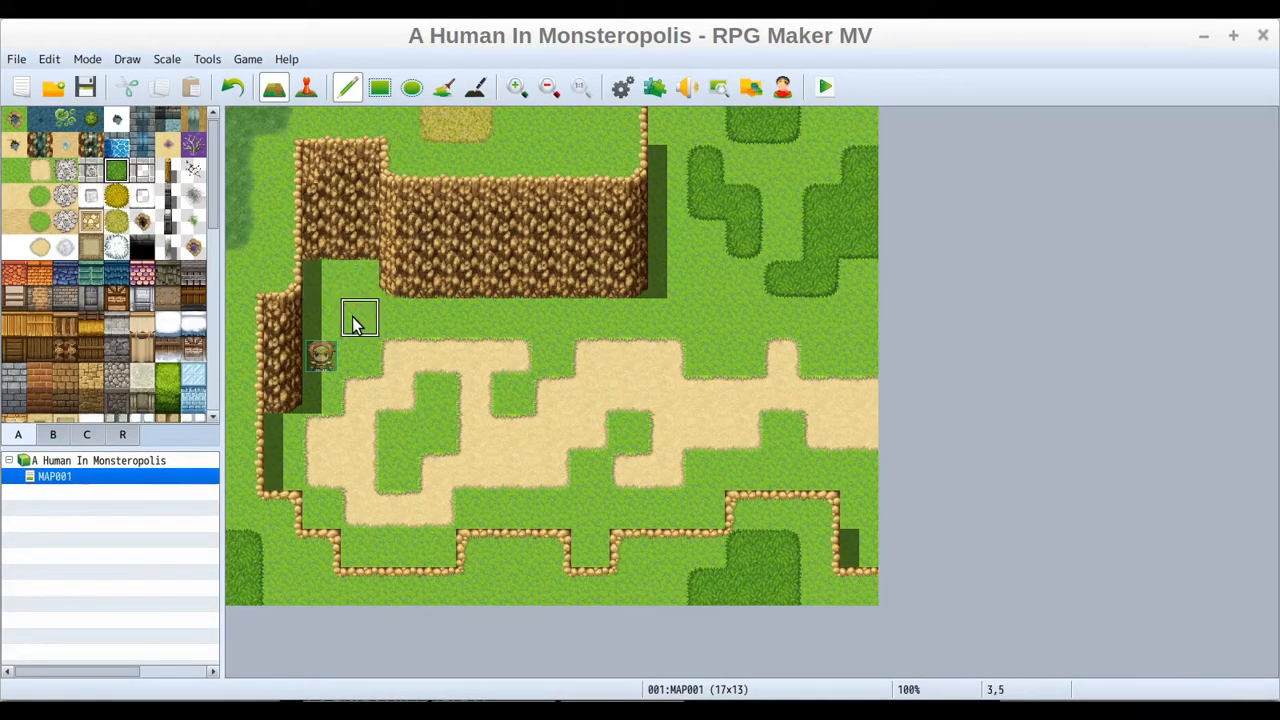